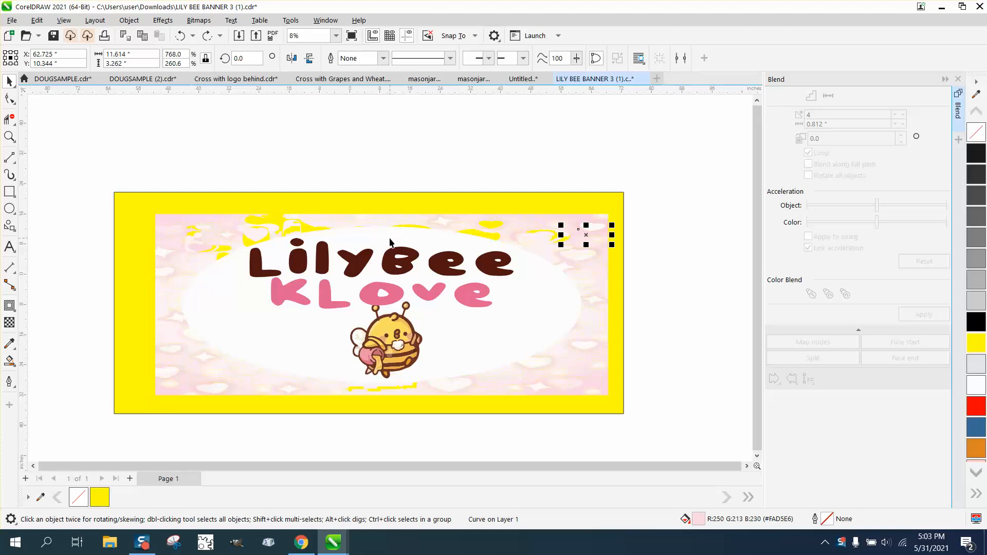
Move the white ellipse off the banner artwork and delete it.
drag(390, 244, 710, 184)
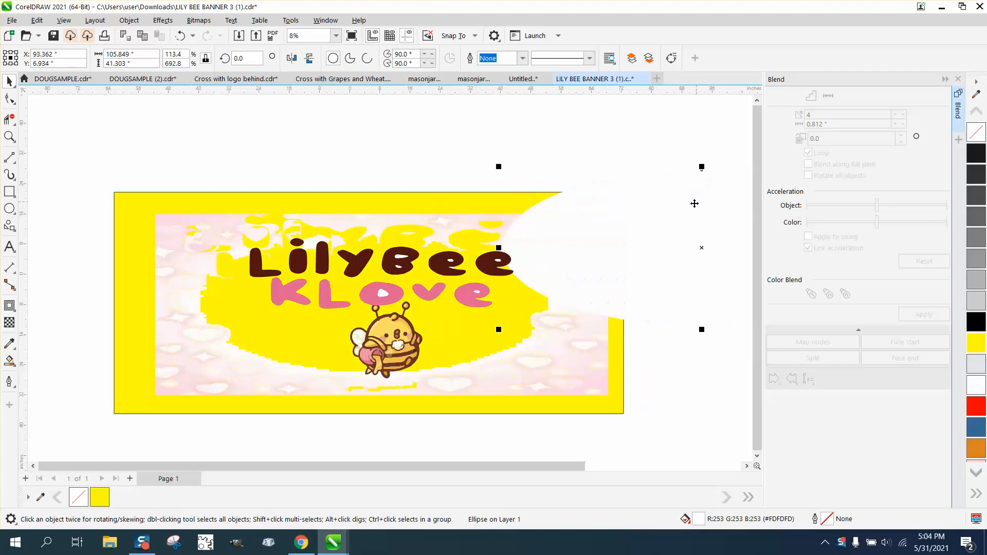
key(Delete)
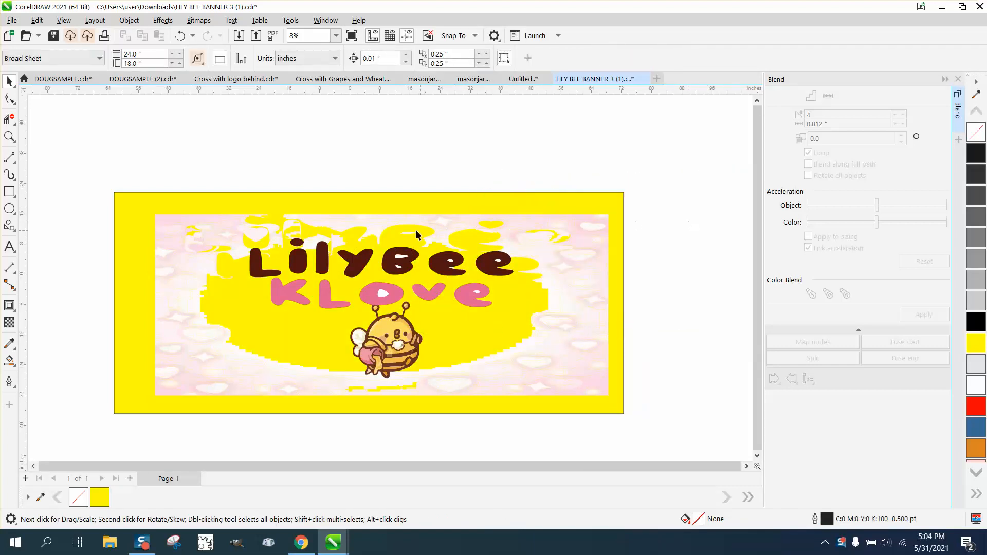
click(460, 241)
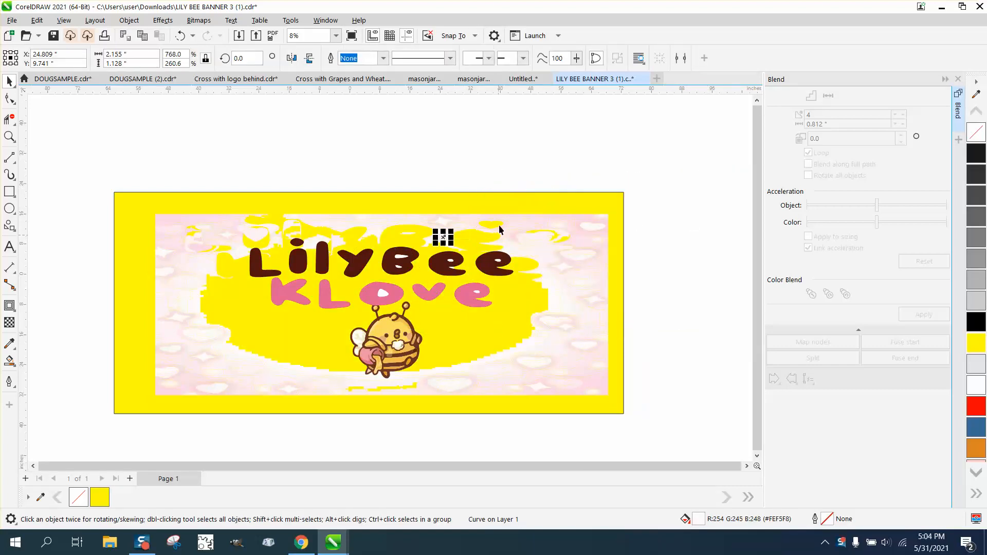
click(495, 167)
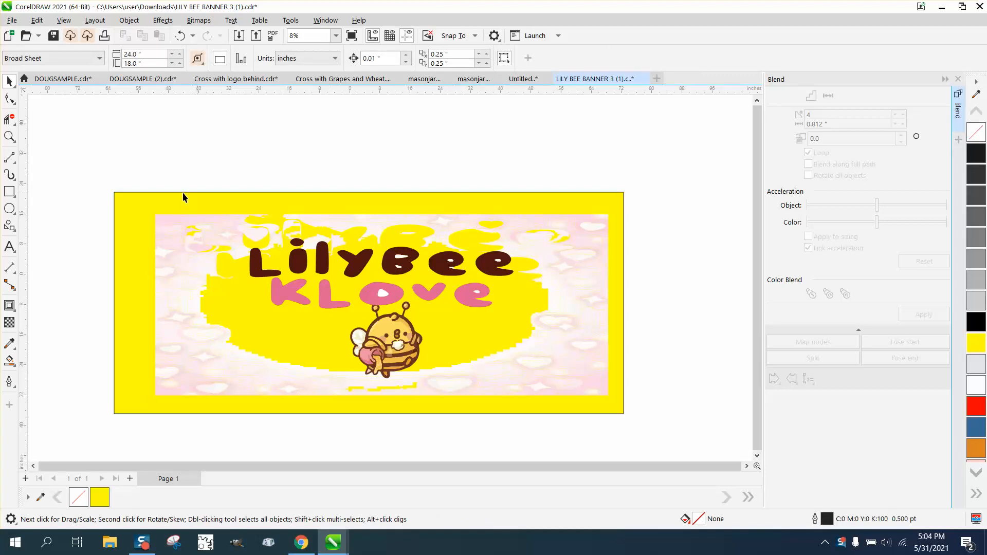
click(156, 194)
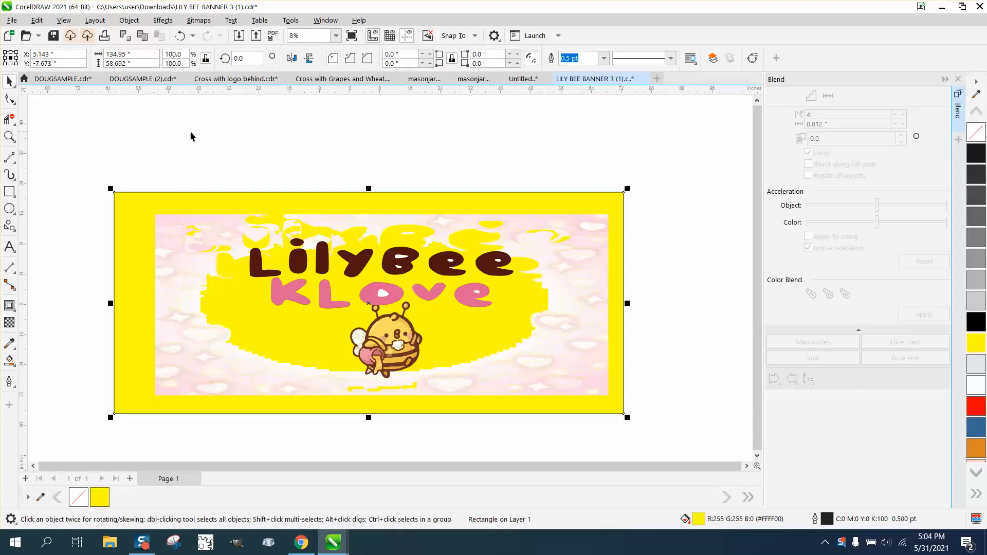
Set the nudge distance to 60 inches and nudge the LilyBee KLove lettering group up once.
click(165, 134)
click(362, 59)
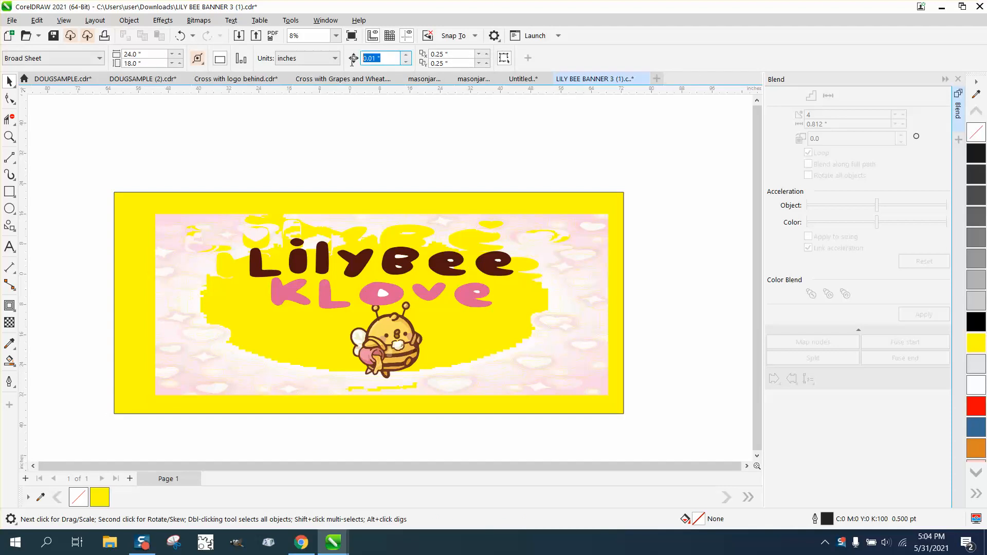
text(60)
click(491, 276)
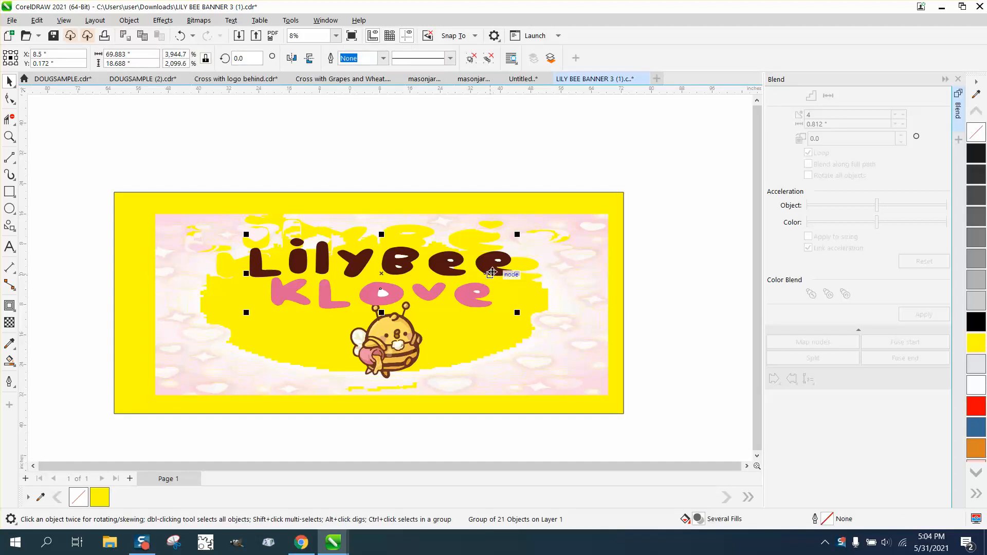
key(Up)
Select all the pieces of the bee and nudge them up 60 inches off the banner.
click(403, 327)
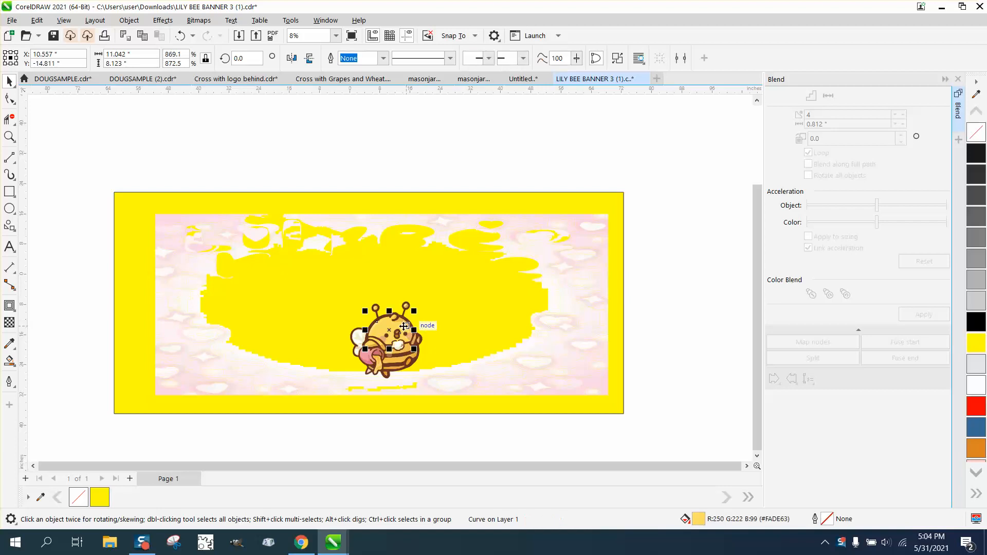
drag(425, 419, 338, 275)
key(Up)
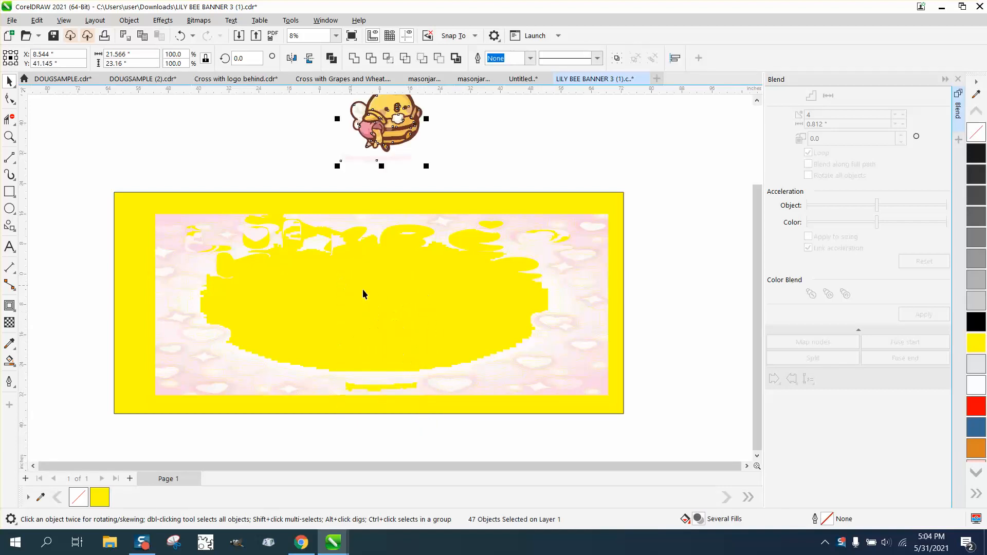
Move the yellow rectangle clear of the artwork and delete all the traced pink background pieces.
scroll(261, 304, down, 1)
drag(157, 220, 578, 419)
drag(148, 206, 455, 375)
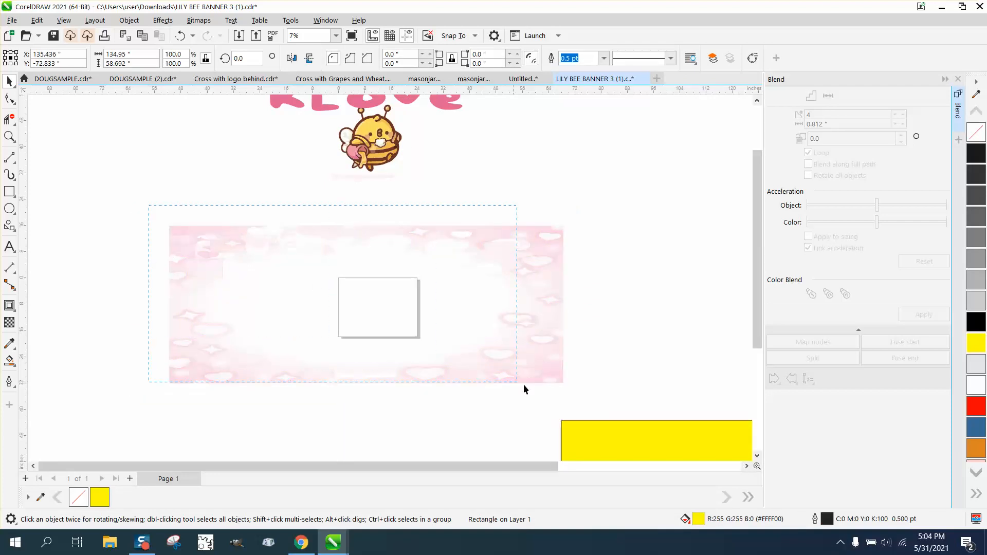
drag(602, 415, 602, 416)
key(Delete)
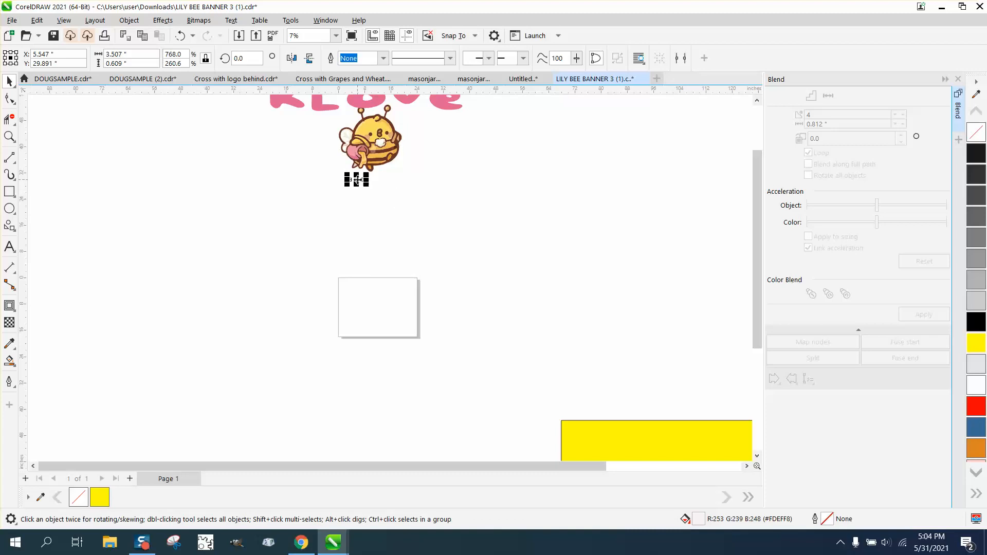
Remove the stray pink pieces below the bee and move the yellow rectangle behind the lettering and bee.
drag(585, 417, 369, 144)
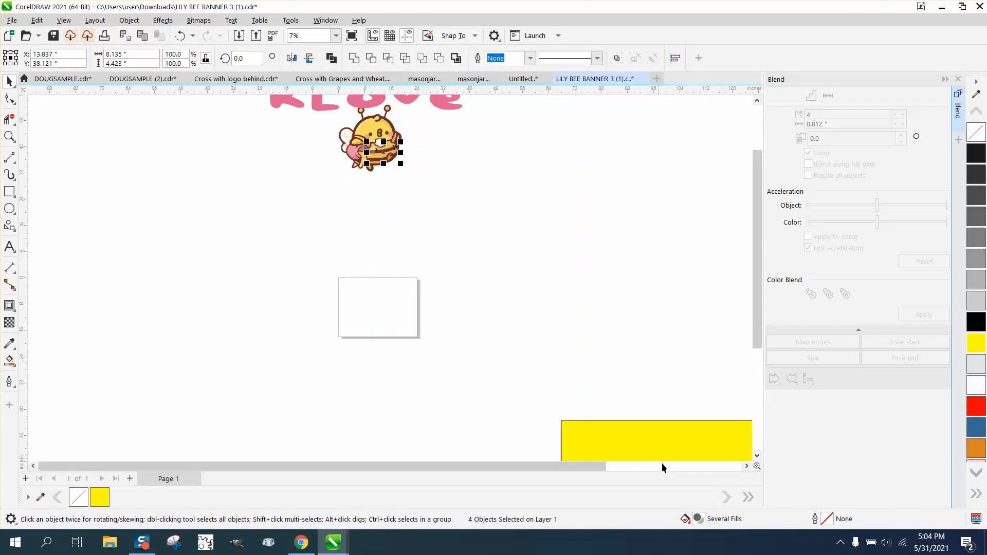
drag(648, 441, 359, 119)
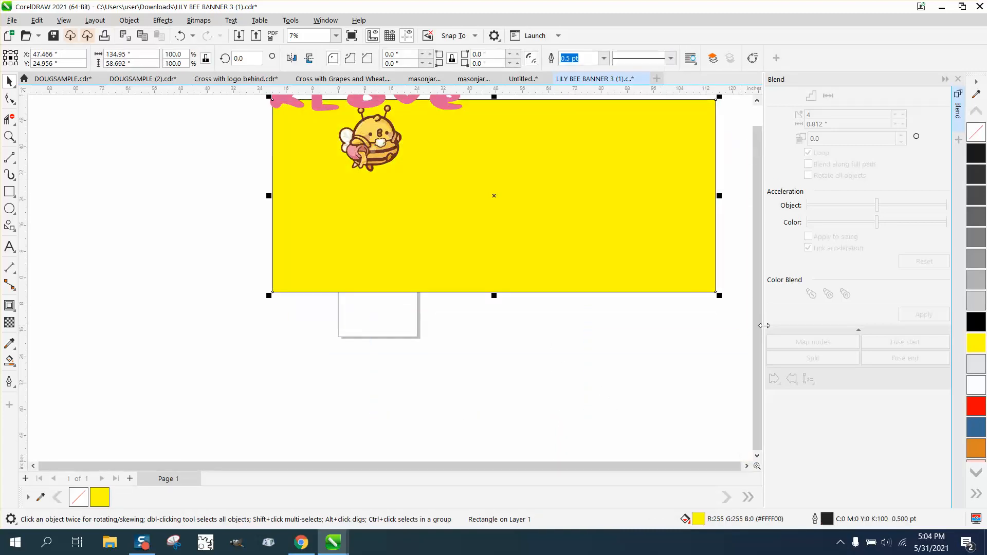
scroll(600, 308, up, 3)
drag(571, 261, 518, 190)
click(101, 203)
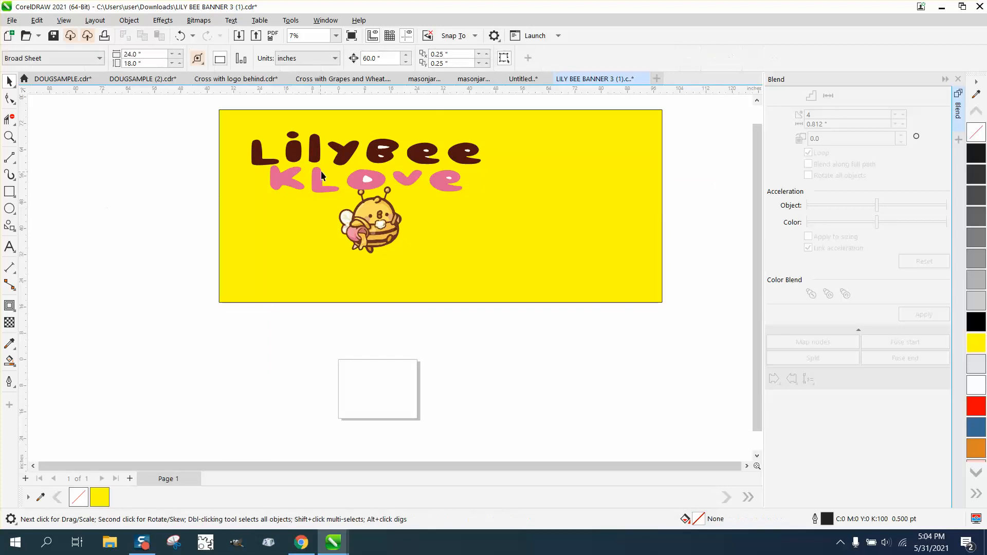
Ungroup the LilyBee KLove lettering into separate objects.
click(368, 184)
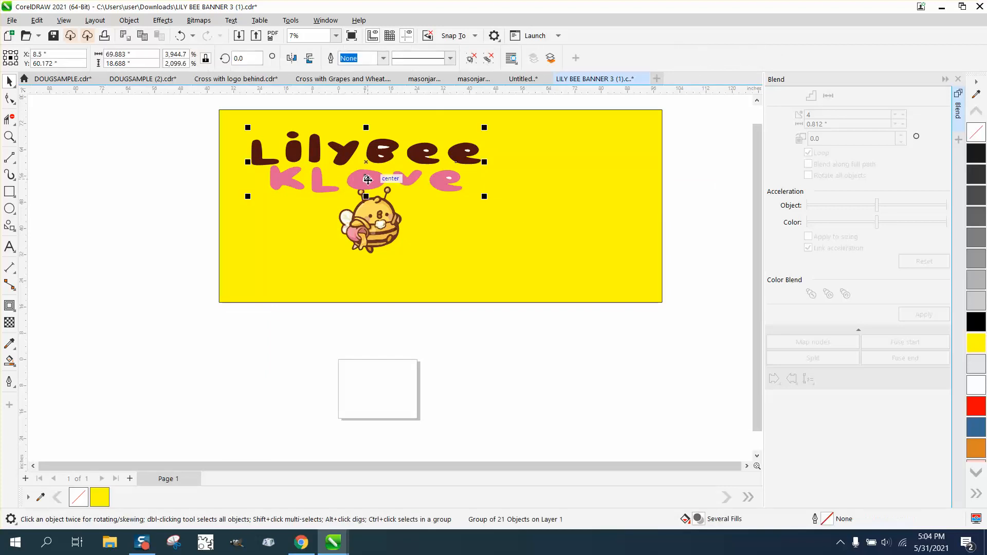
click(131, 21)
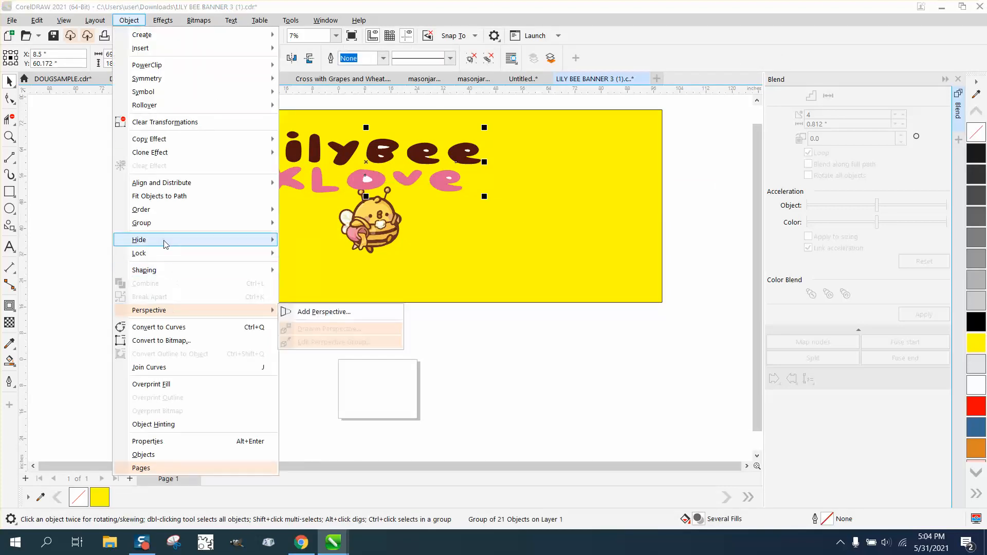
mouse_move(163, 228)
click(299, 236)
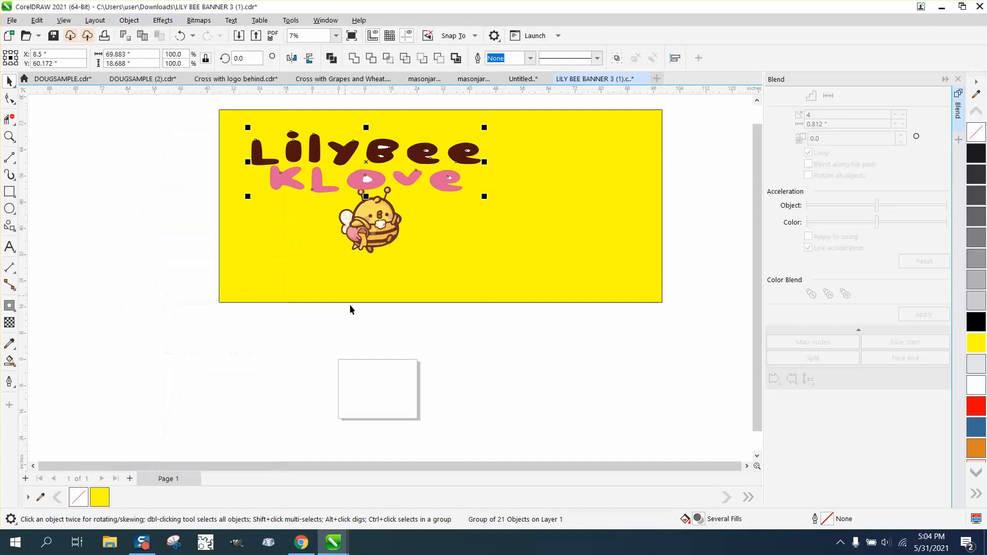
click(351, 306)
Delete the white pieces filling the openings of the O, the B and the e letters.
click(367, 180)
key(Delete)
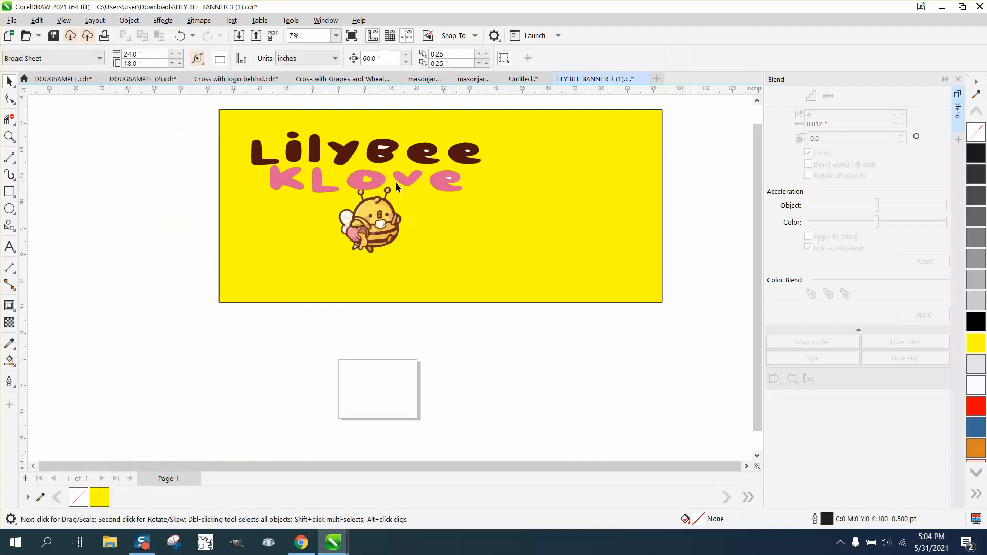
click(384, 153)
key(Delete)
click(382, 156)
key(Delete)
click(428, 151)
key(Delete)
click(468, 151)
key(Delete)
click(451, 181)
key(Delete)
Move the bee's brown outline shape 60 inches to the right, away from its coloured pieces.
click(9, 136)
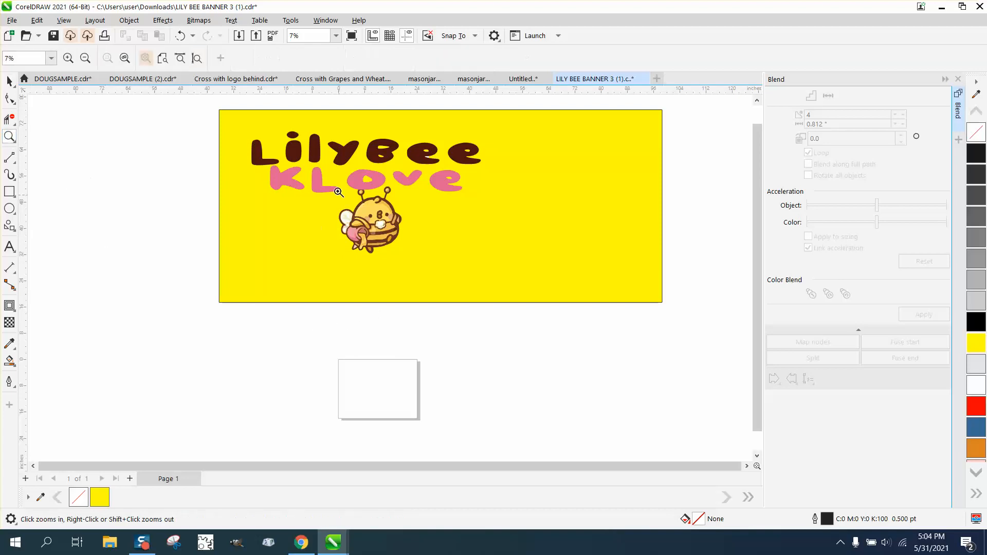
click(386, 240)
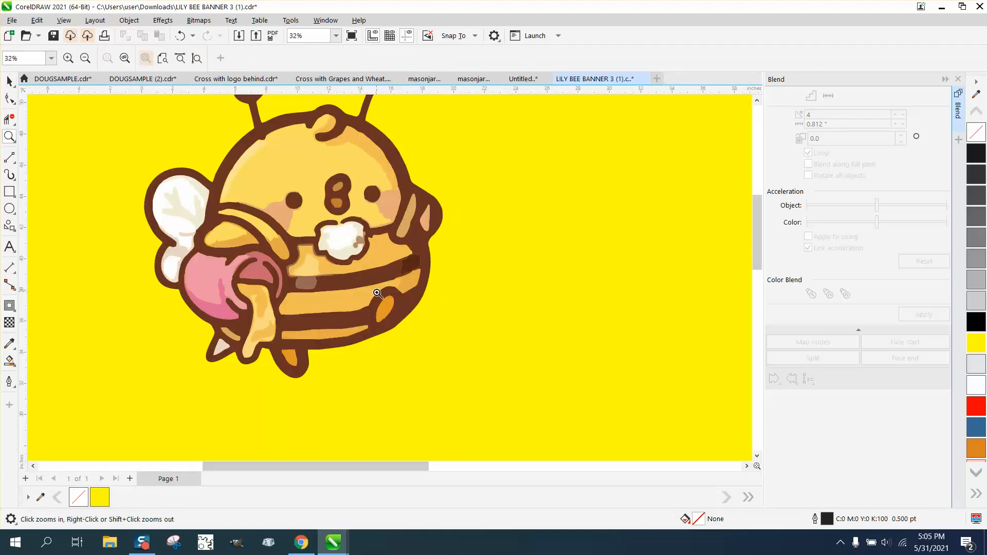
scroll(377, 303, down, 1)
scroll(376, 303, down, 1)
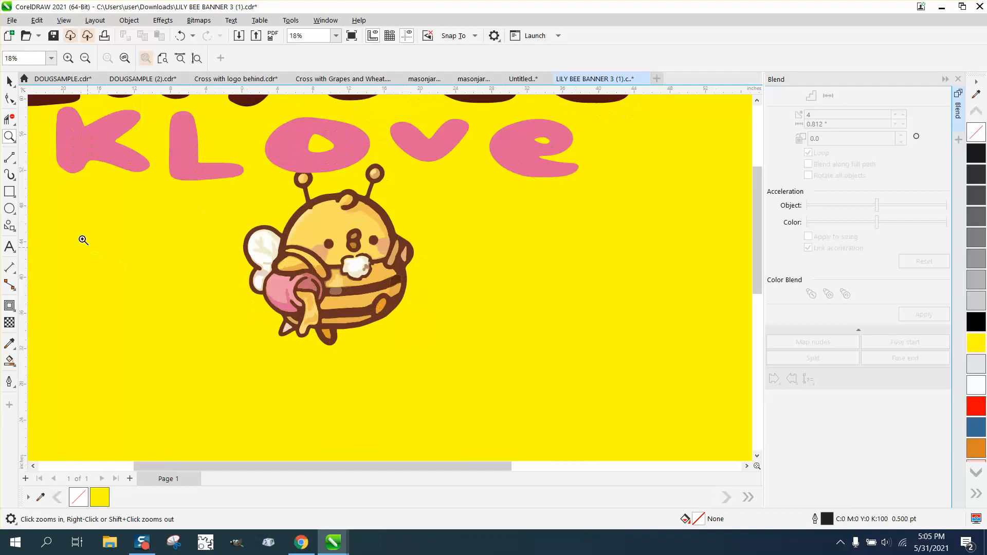
click(10, 81)
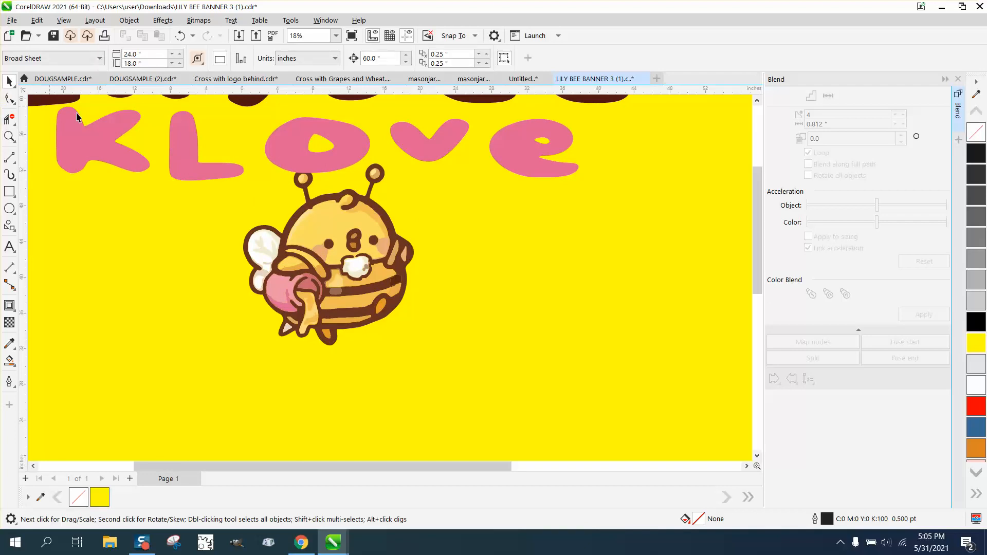
click(392, 228)
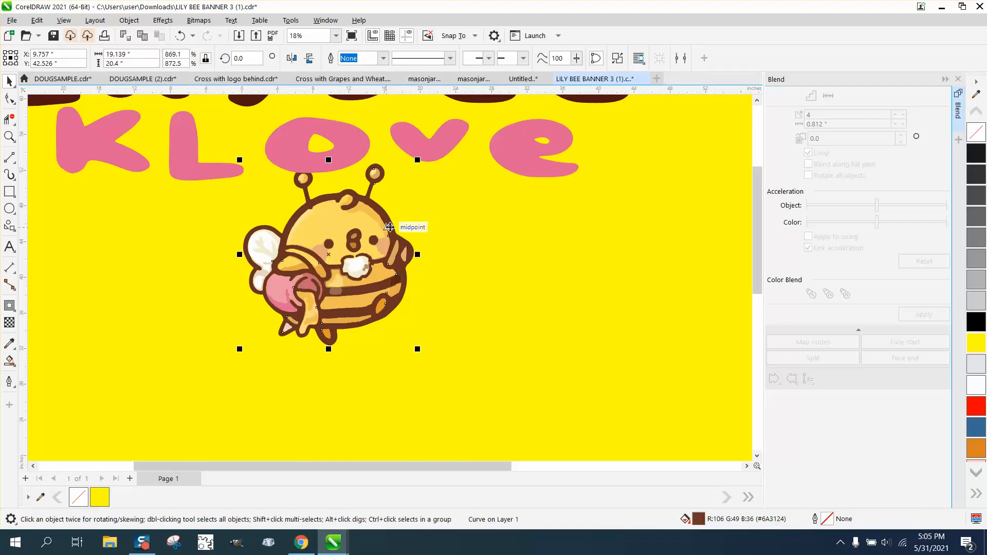
scroll(412, 280, down, 1)
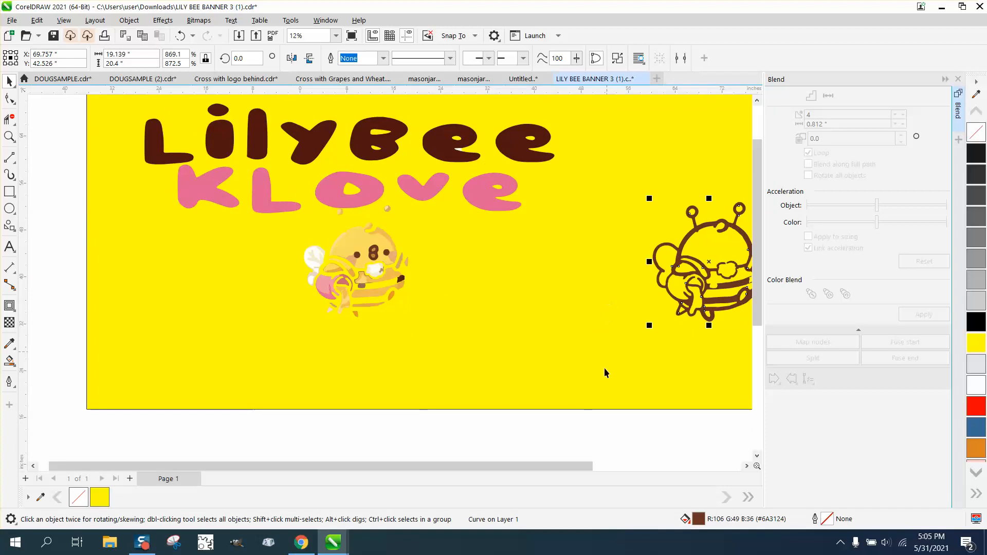
drag(581, 466, 617, 468)
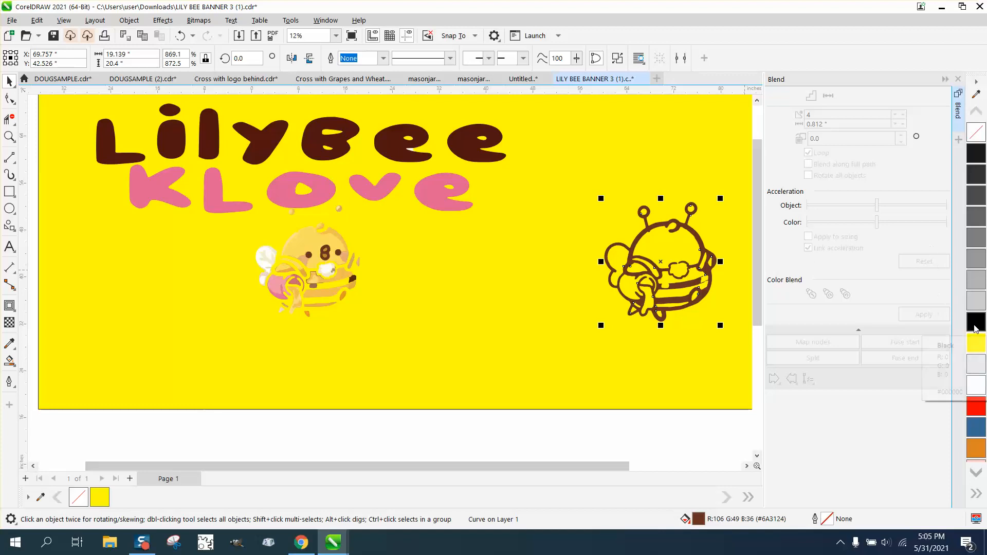
Fill the separated bee outline shape with black and leave it without an outline stroke.
right_click(972, 328)
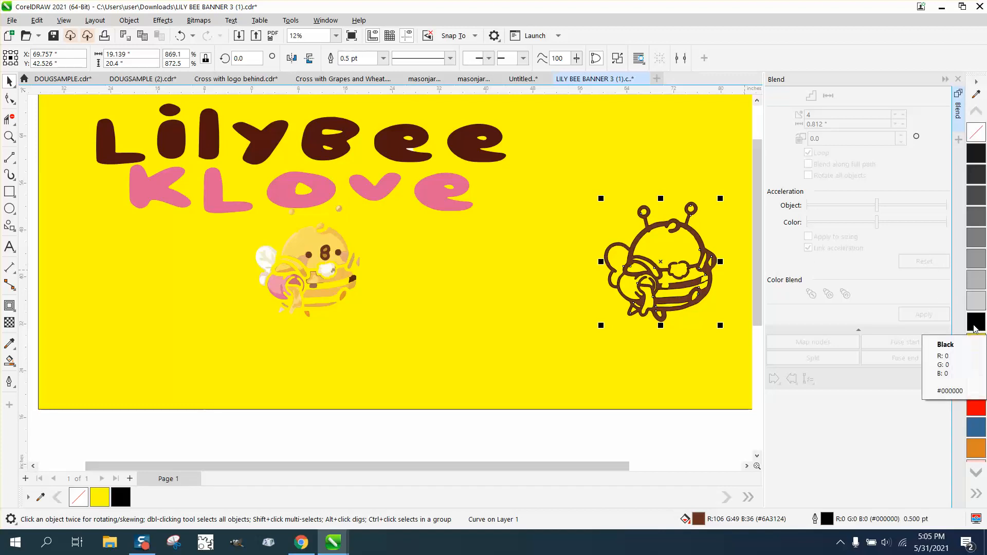
click(976, 321)
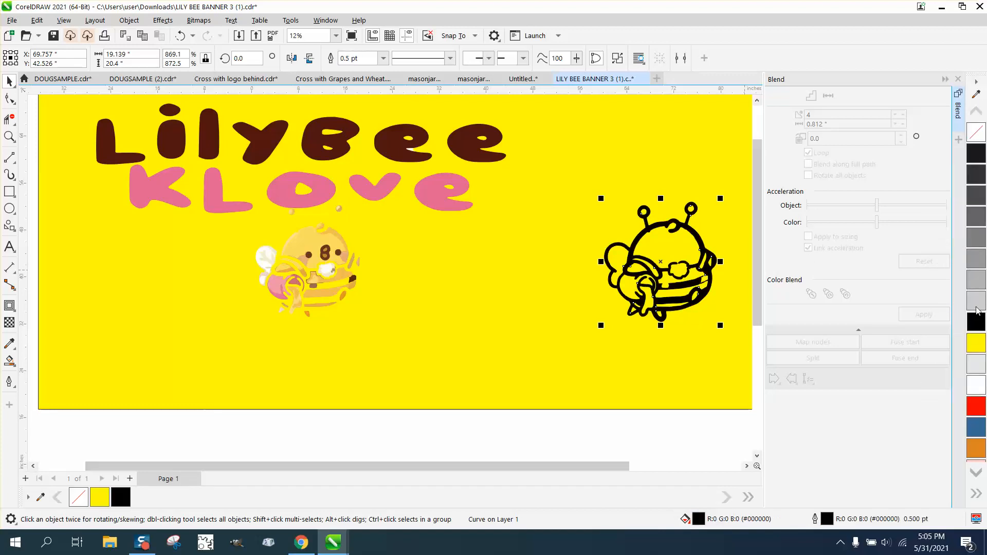
right_click(976, 132)
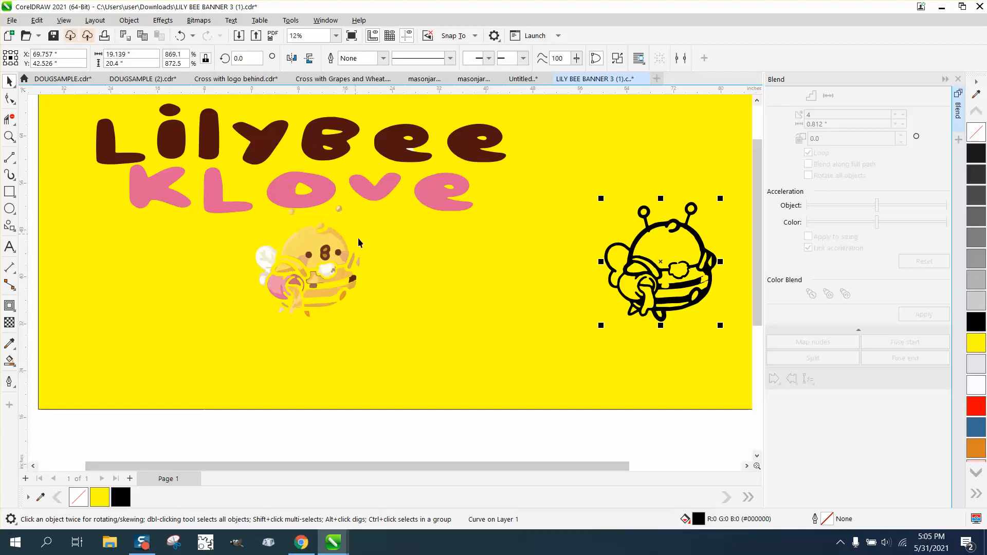
Delete the yellow rectangle and move the bee's coloured body pieces 60 inches to the left.
click(401, 404)
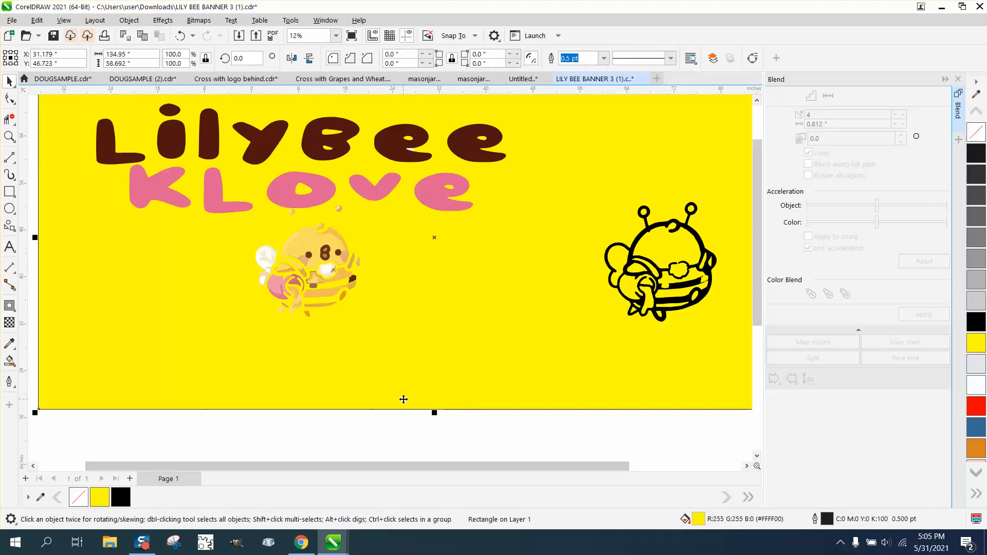
key(Delete)
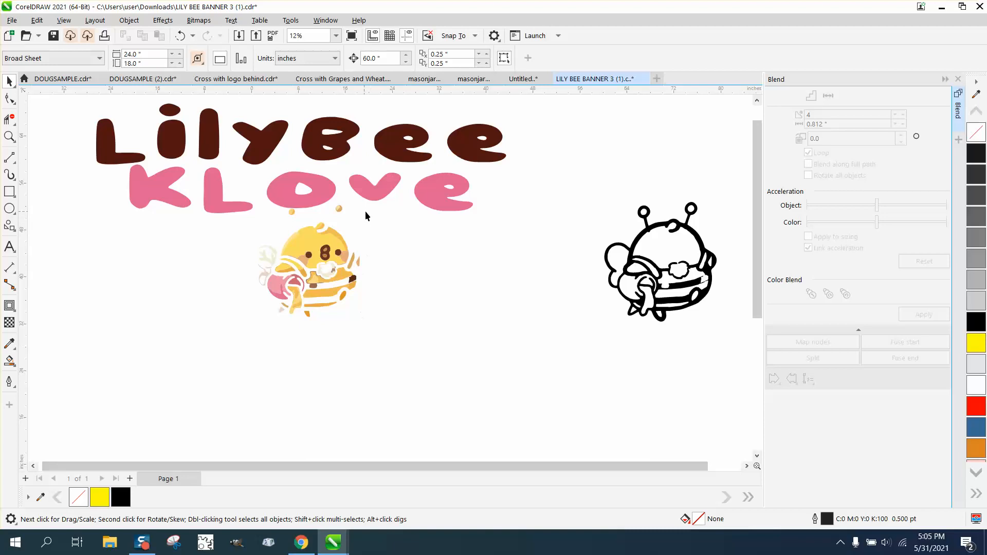
drag(390, 221, 221, 341)
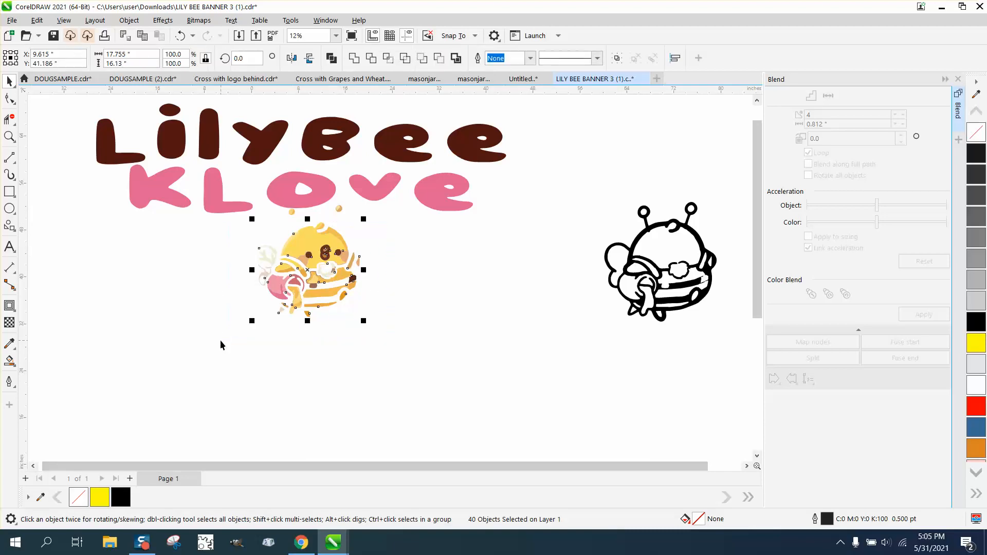
key(Left)
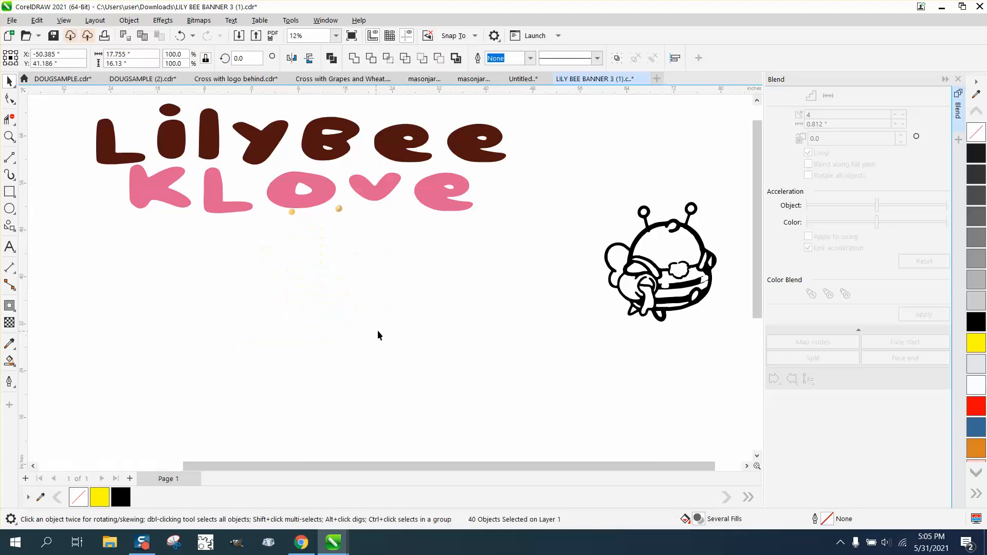
Move the black bee outline shape 60 inches to the left, back over the antenna dots.
click(339, 208)
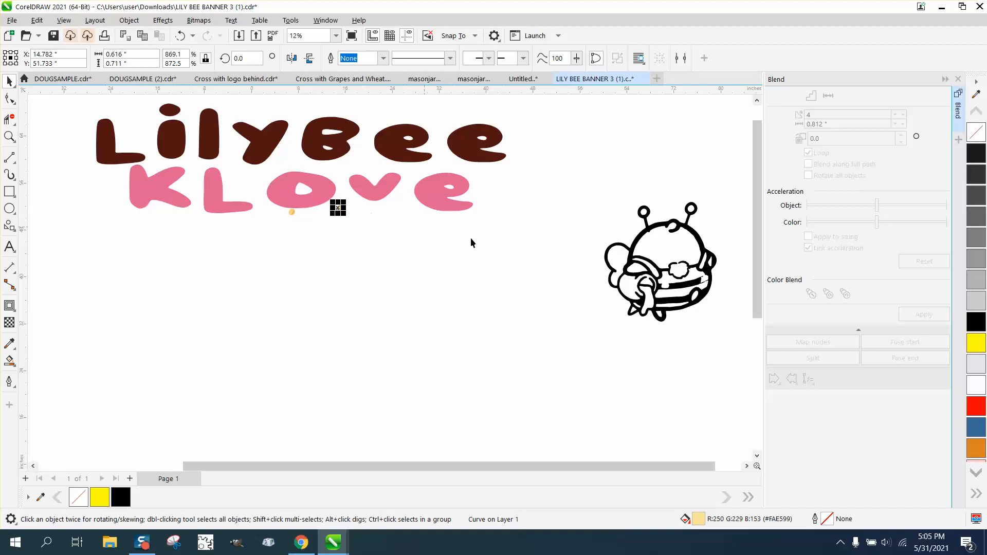
click(621, 201)
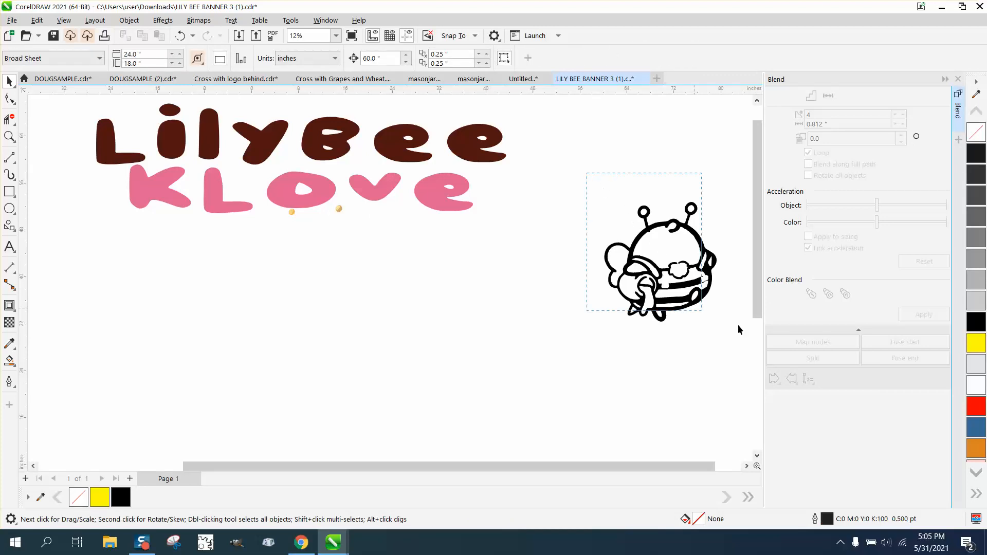
drag(604, 232, 771, 338)
key(Left)
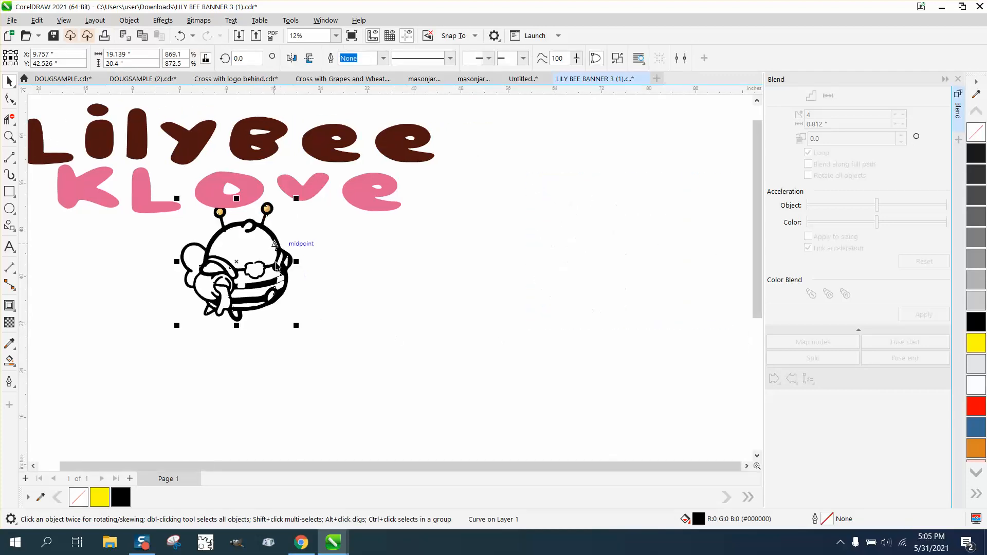
Move the bee's coloured body pieces 60 inches to the right, back onto the black outline.
scroll(430, 374, down, 2)
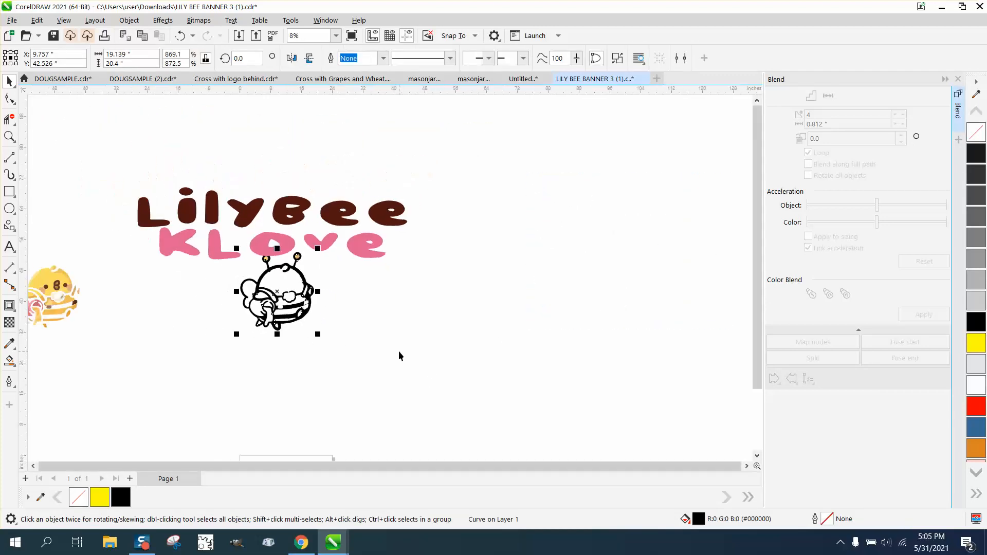
scroll(399, 356, down, 1)
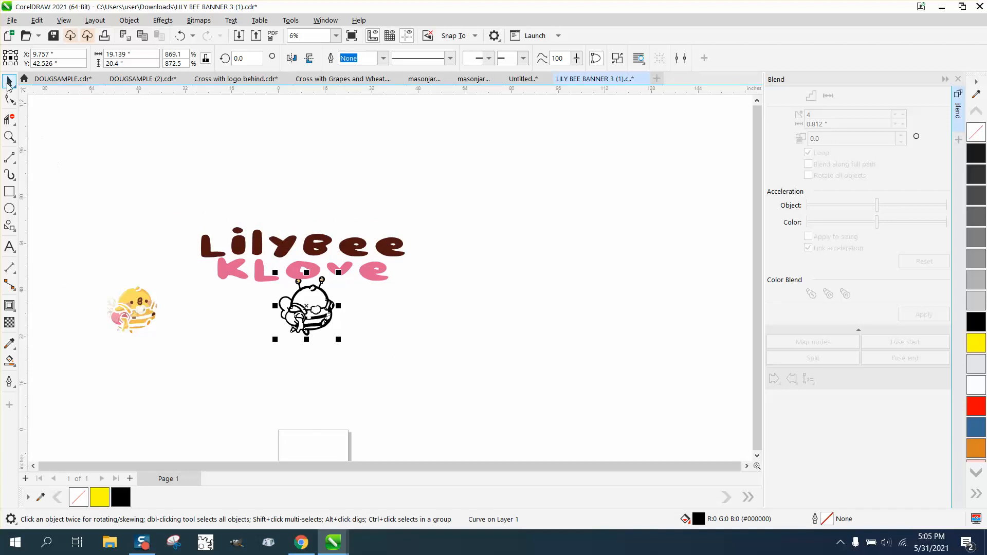
drag(66, 260, 188, 336)
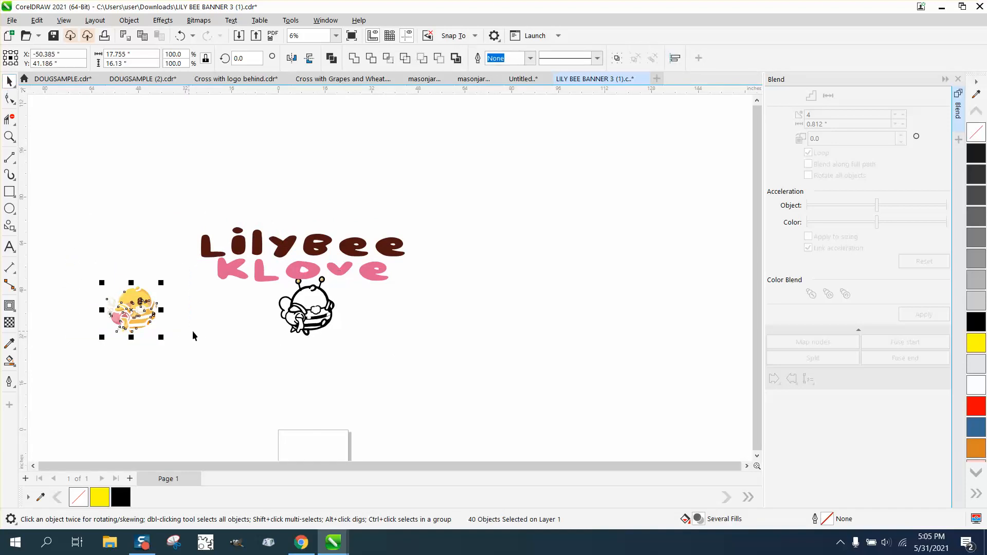
key(Right)
click(372, 324)
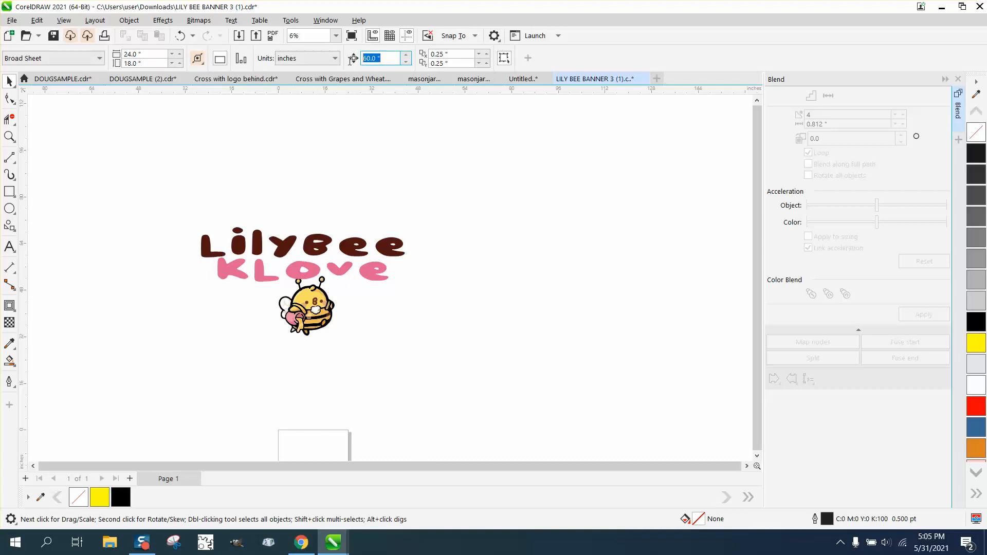
Set the nudge distance to 15 inches and move the black bee outline 30 inches to the right.
click(366, 58)
text(15)
click(322, 292)
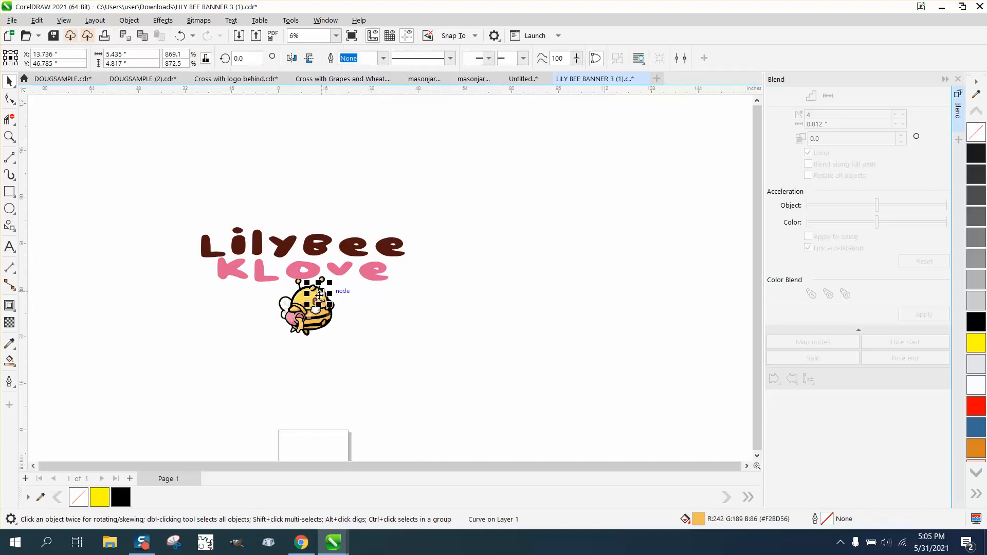
click(361, 322)
click(326, 295)
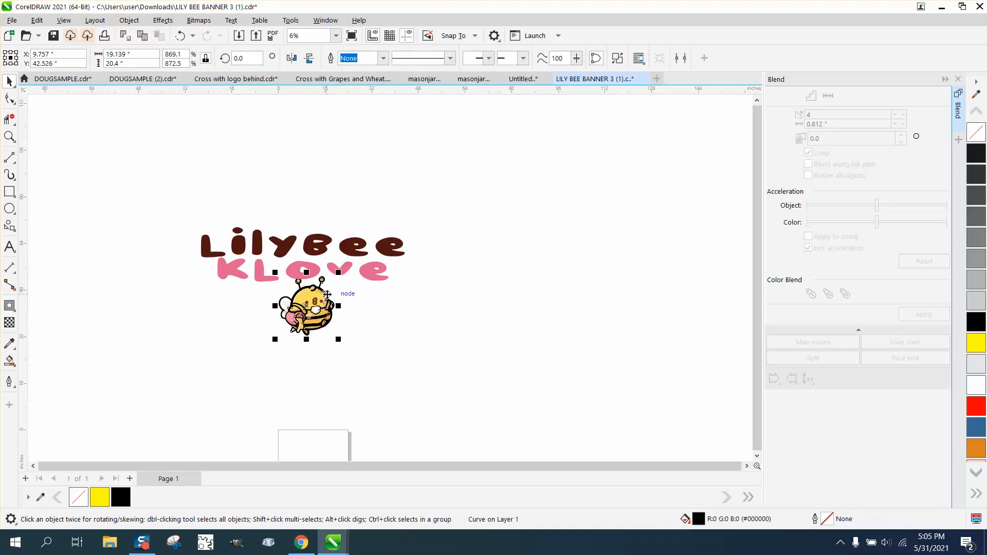
key(Right)
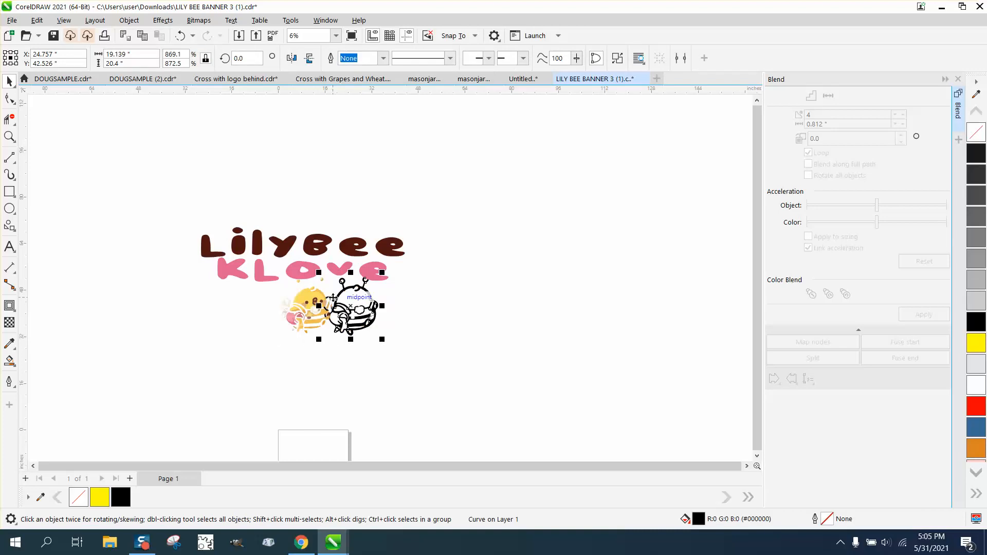
key(Right)
Move the coloured body pieces 30 inches to the left and return the black outline 30 inches left over the antenna dots.
drag(343, 284, 267, 339)
key(Left)
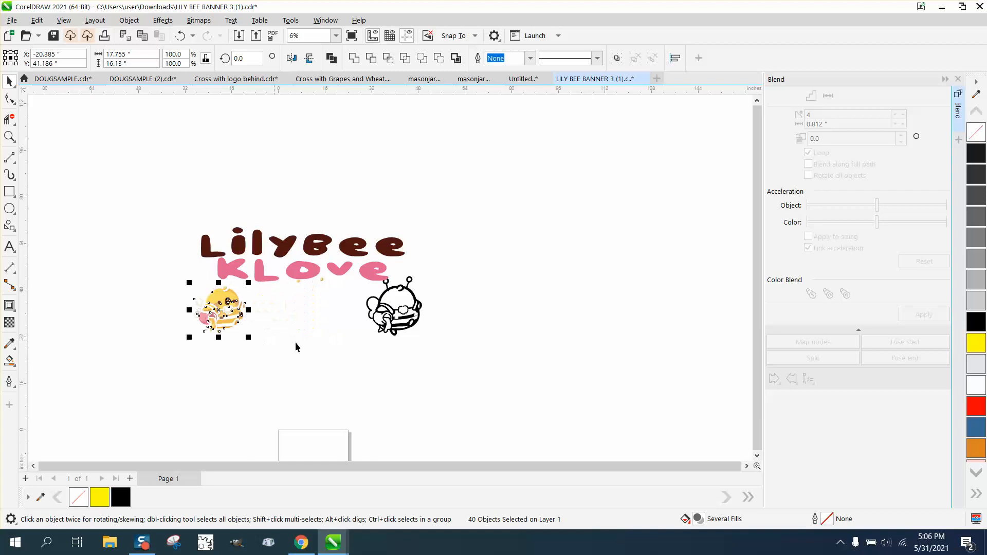
click(416, 299)
key(F10)
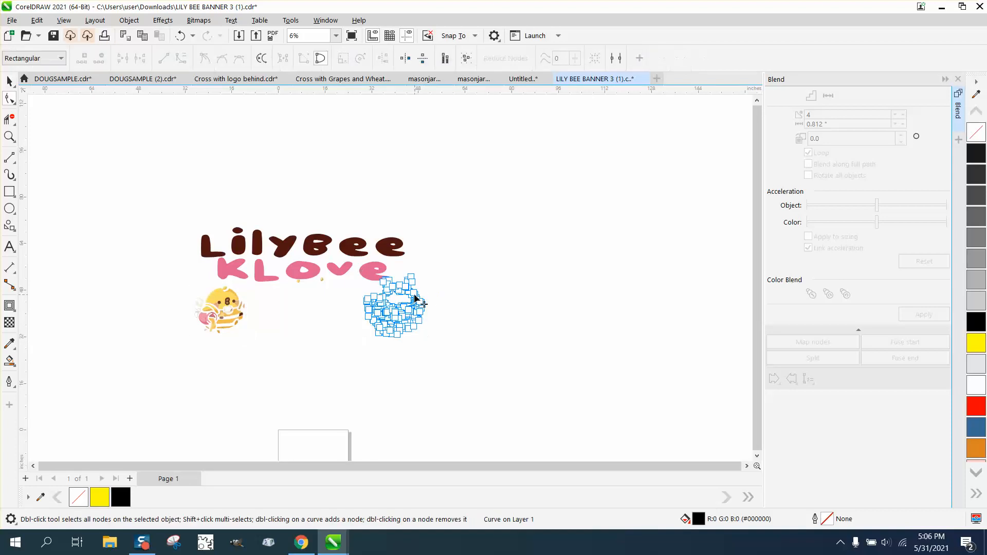
click(9, 81)
key(Left)
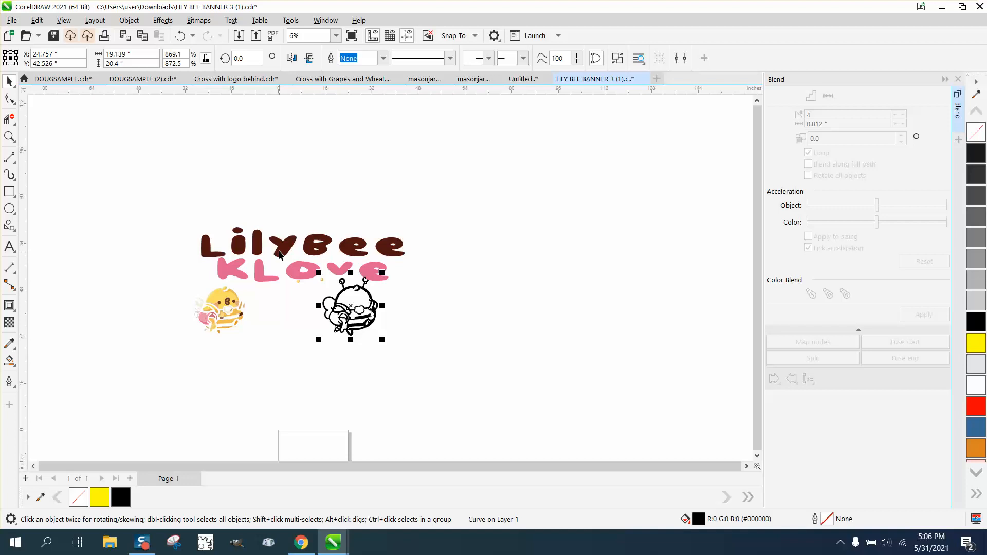
key(Left)
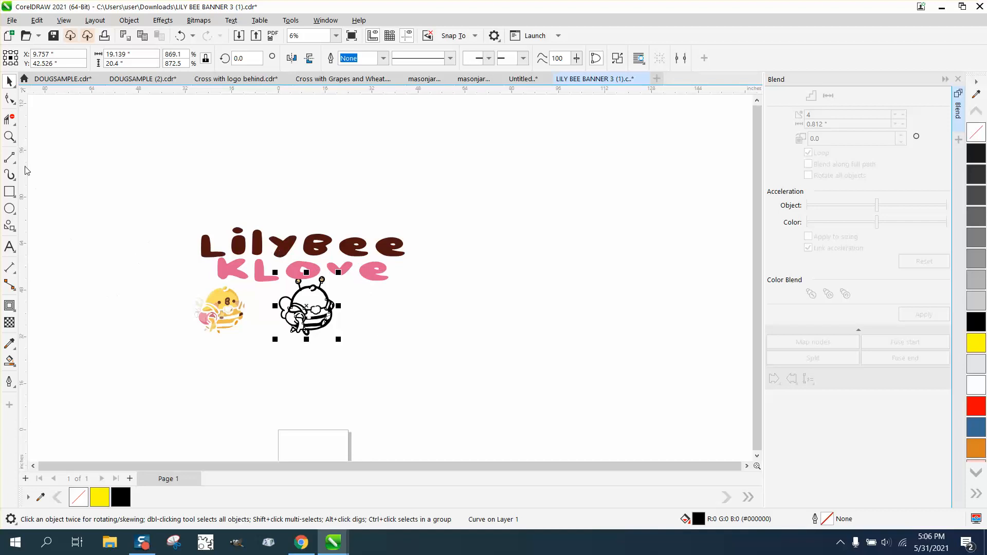
Move the two brown eyes and the brown nose of the coloured bee 15 inches to the right.
click(9, 136)
drag(200, 298, 454, 375)
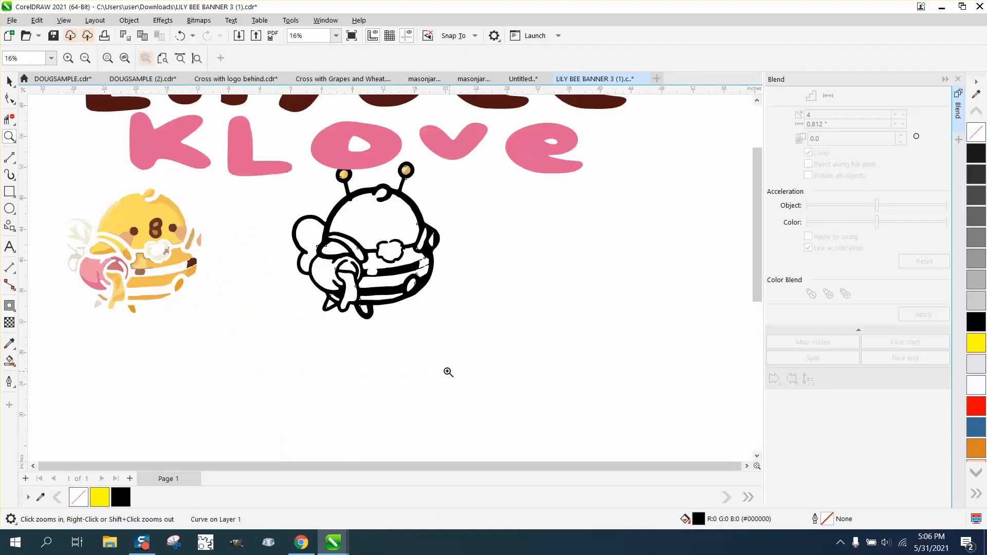
drag(100, 192, 290, 289)
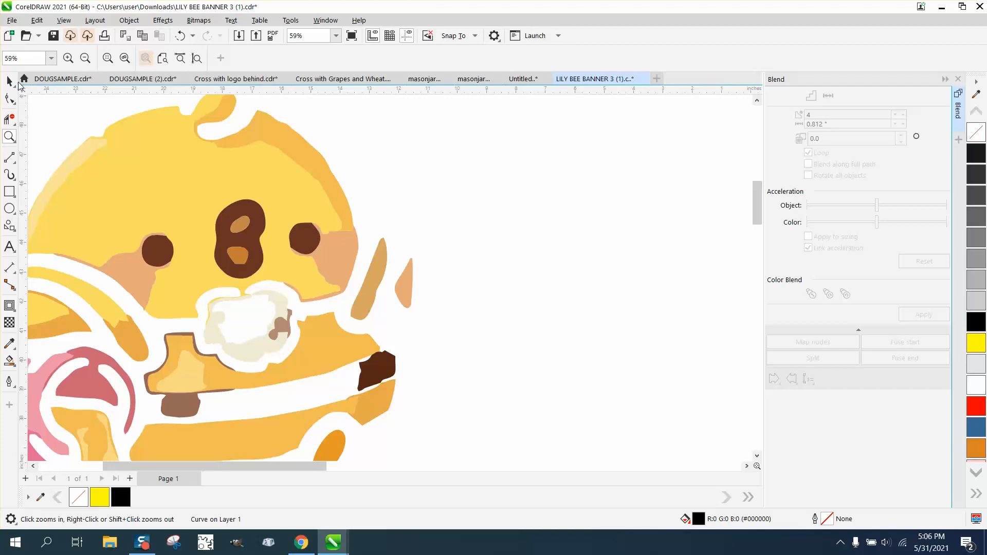
key(space)
click(304, 227)
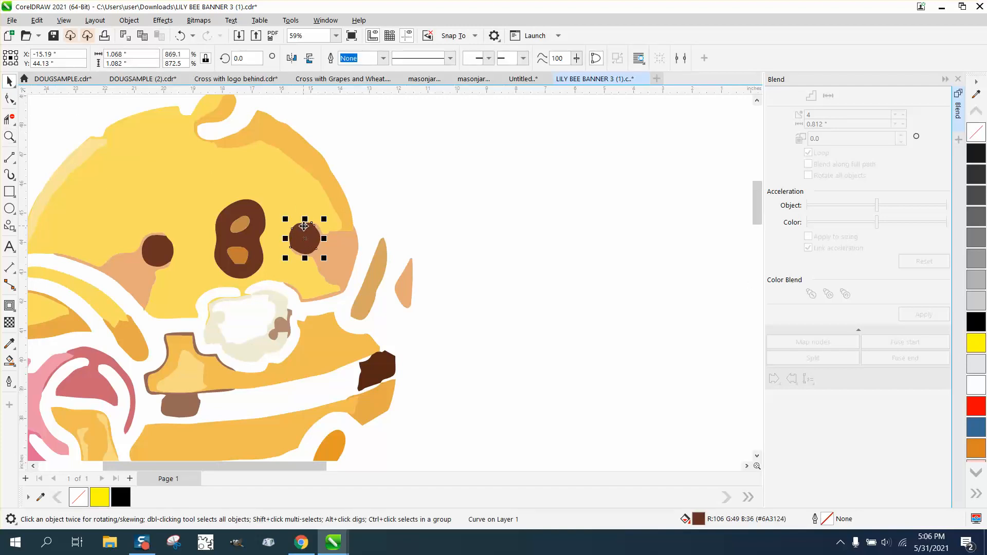
drag(304, 226, 159, 249)
click(256, 220)
key(Right)
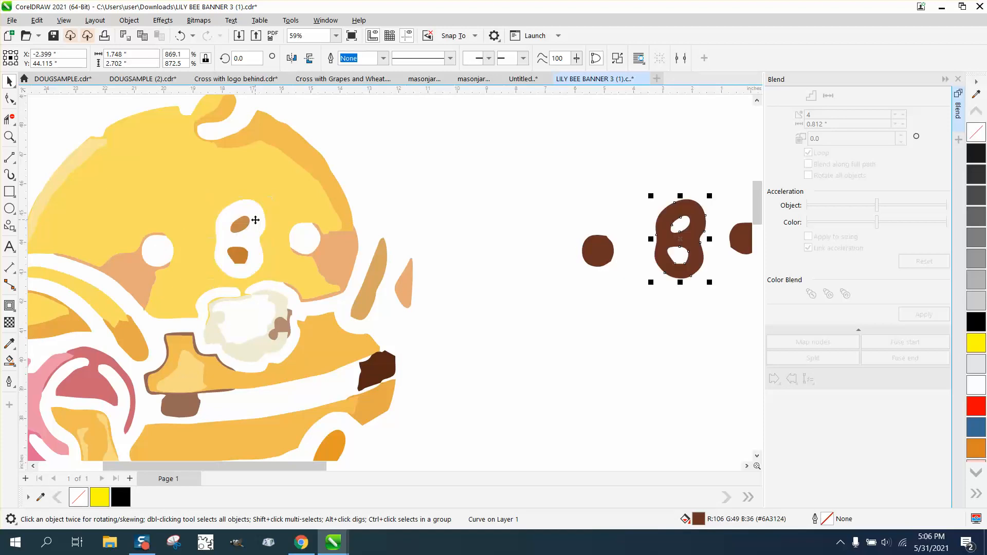
Move the brown nose and both eyes another 15 inches to the right, into the face of the black outline.
scroll(257, 224, down, 2)
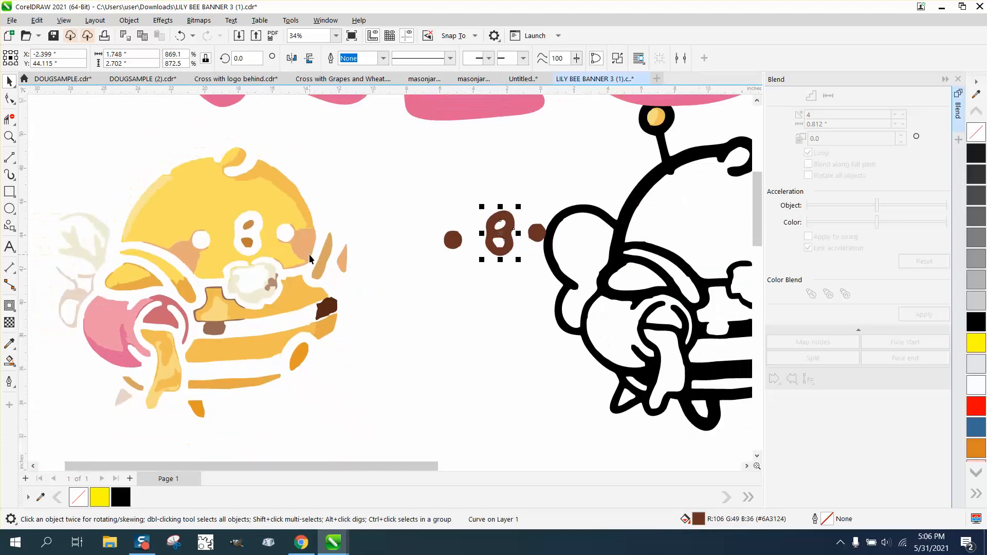
key(Right)
drag(425, 214, 558, 266)
key(Right)
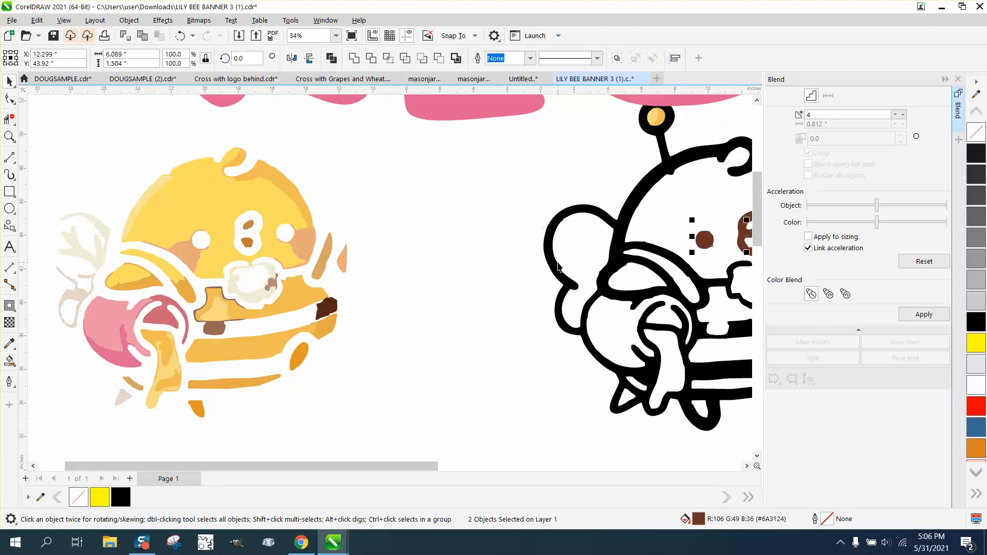
Use Smart Fill with the yellow #FADE63 sampled from the coloured bee's head to fill the outlined bee's head.
scroll(254, 332, down, 1)
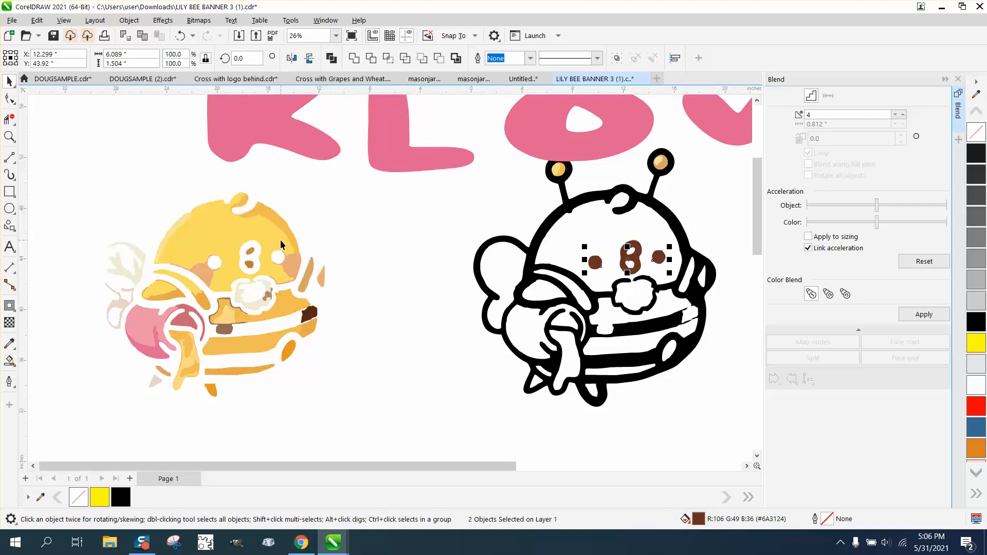
click(13, 363)
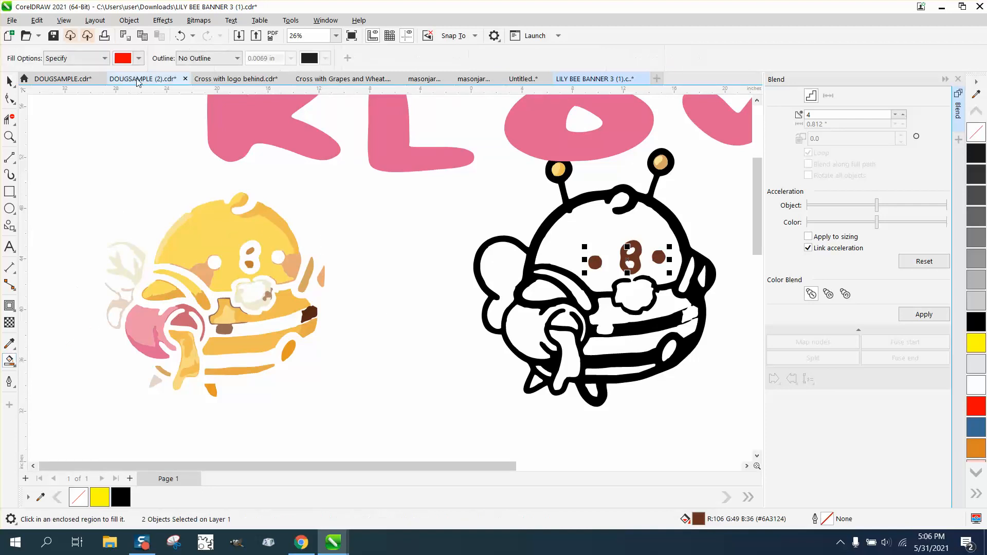
click(138, 58)
click(241, 255)
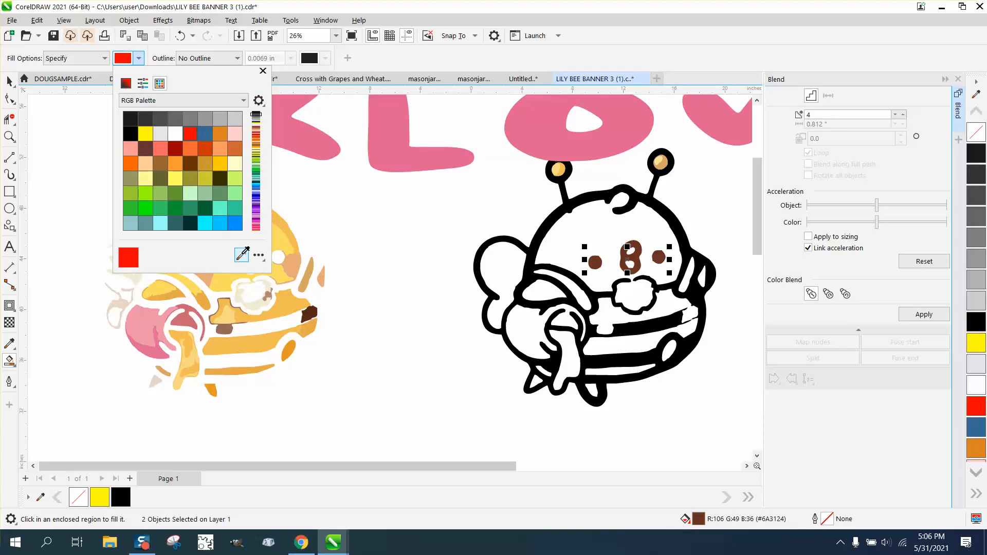
click(282, 240)
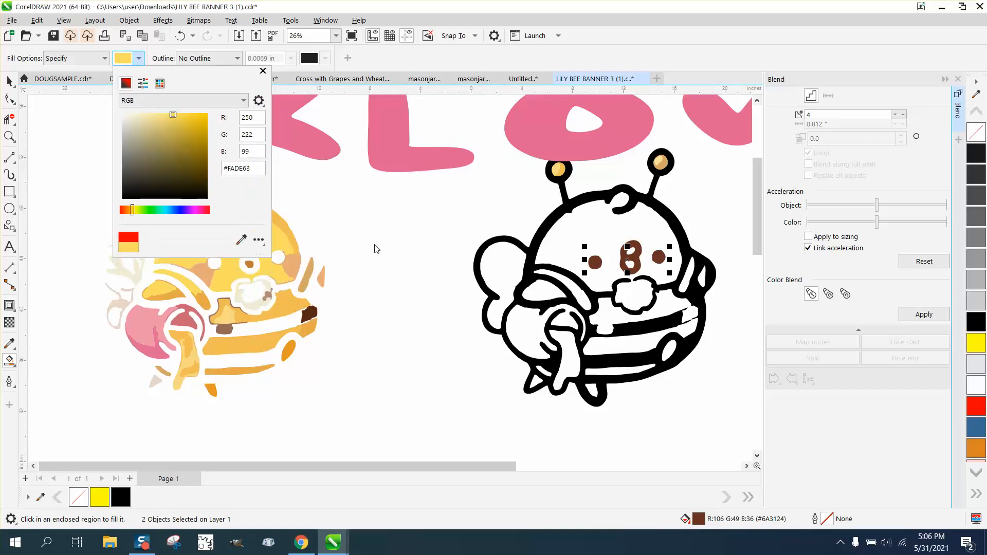
click(607, 236)
click(607, 236)
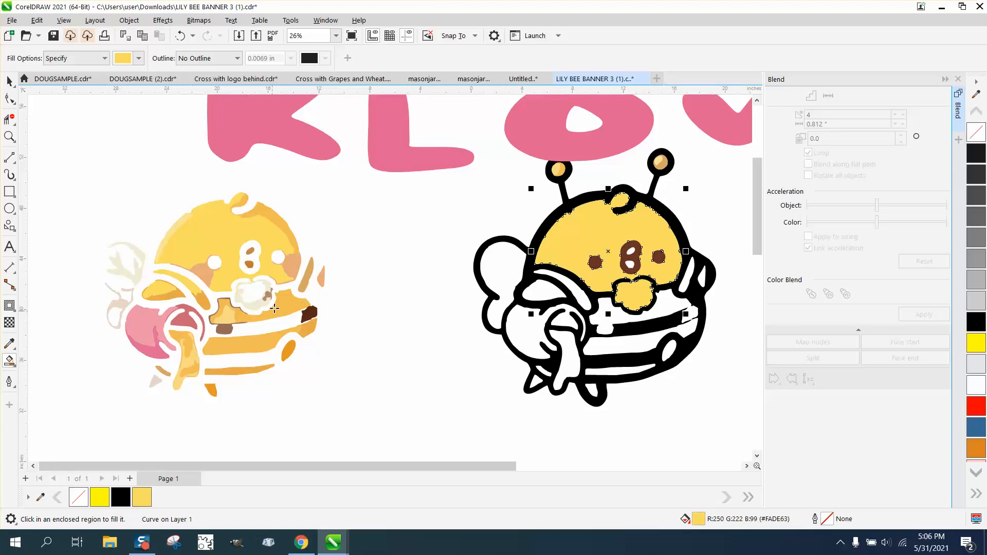
Sample the orange #F2BD56 from the coloured bee's body and smart-fill the upper body area of the outlined bee.
click(9, 361)
click(139, 58)
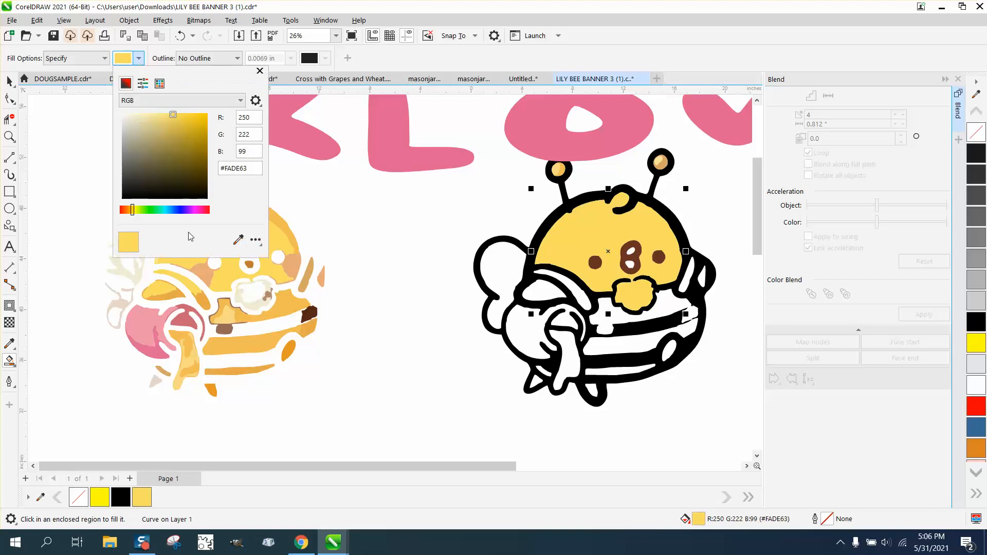
click(239, 245)
click(283, 317)
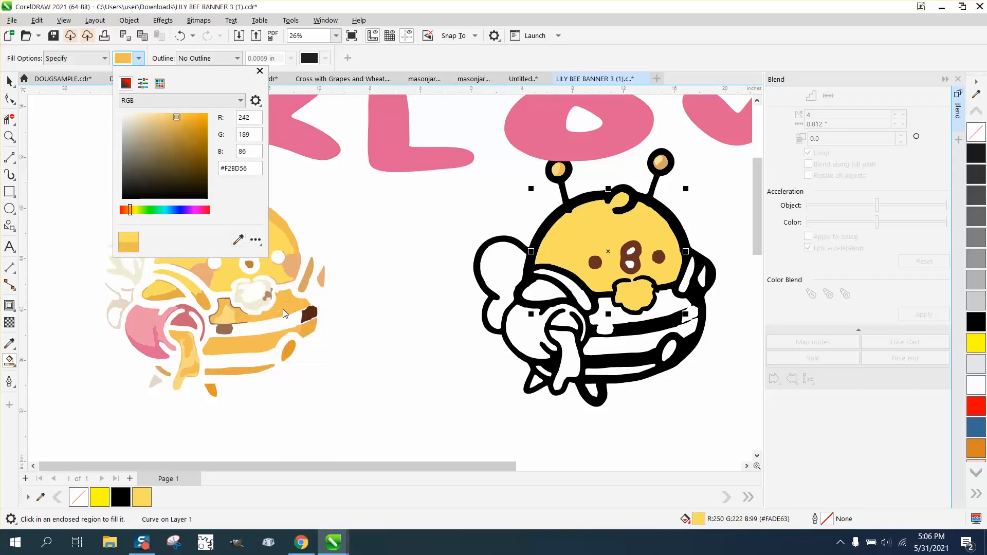
click(667, 308)
click(667, 307)
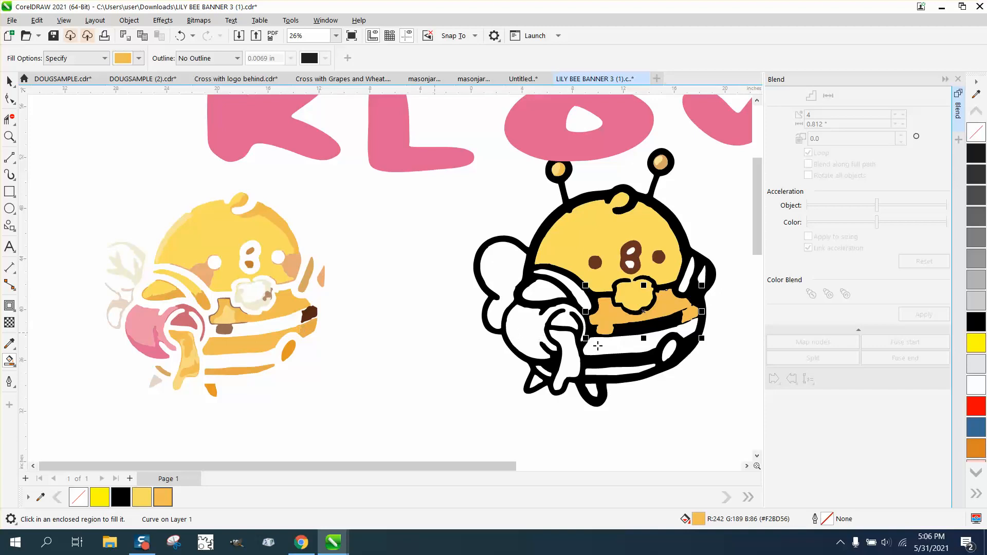
Smart-fill the two small areas beside the head, the lower body stripes, the small oval and the foot with the same orange.
click(688, 276)
click(702, 276)
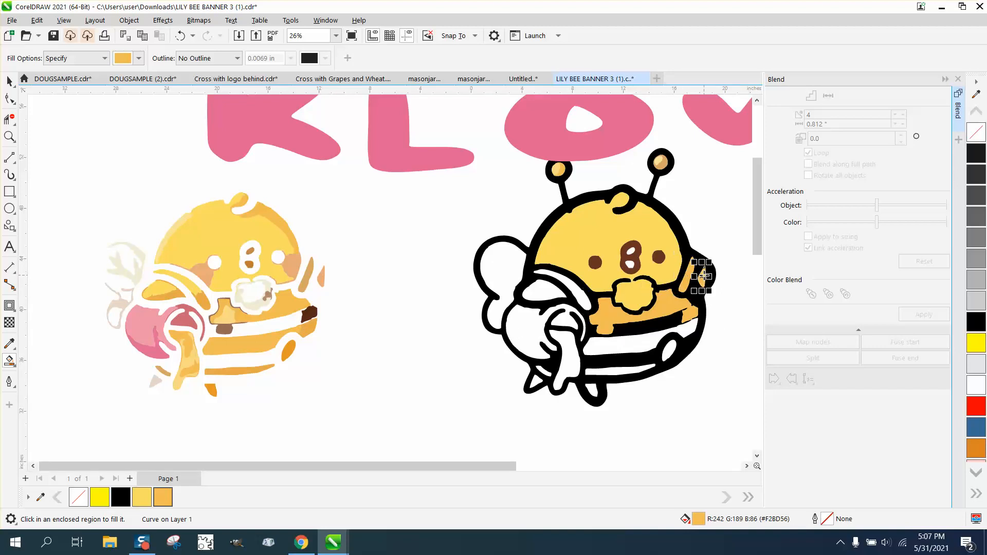
click(679, 337)
click(668, 352)
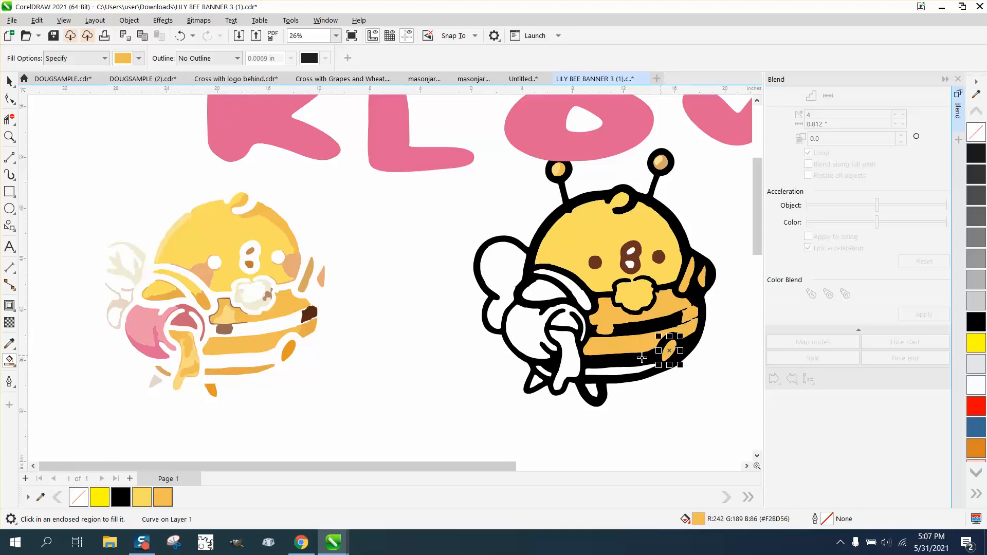
click(621, 372)
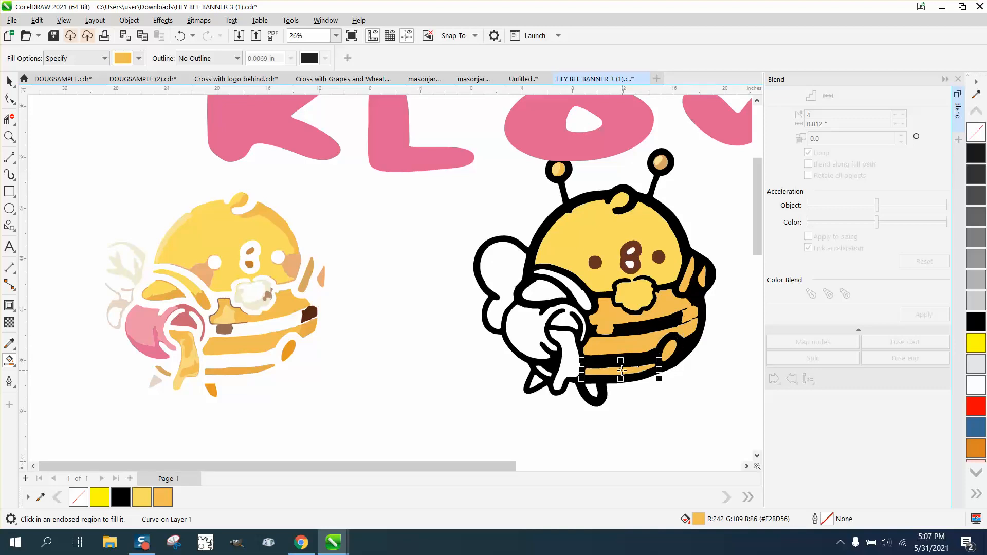
click(592, 389)
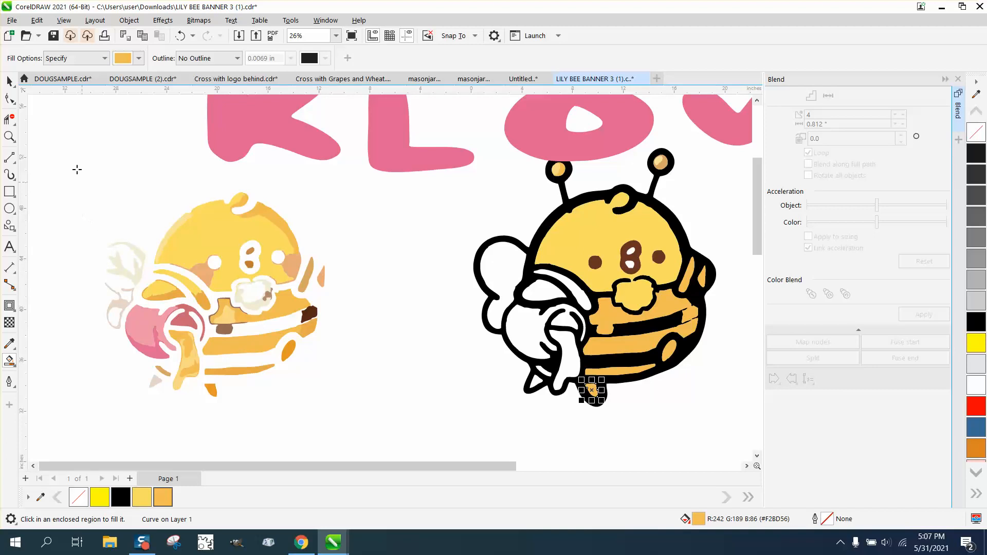
Sample the pink #EC94A8 from the coloured bee's round pot and smart-fill the matching pot area in the outline.
click(9, 81)
click(9, 361)
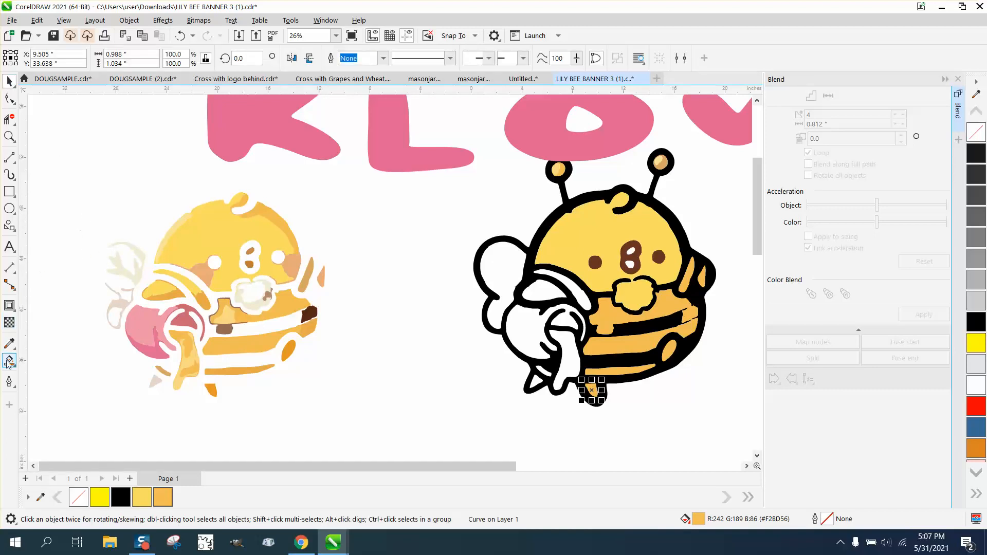
click(139, 58)
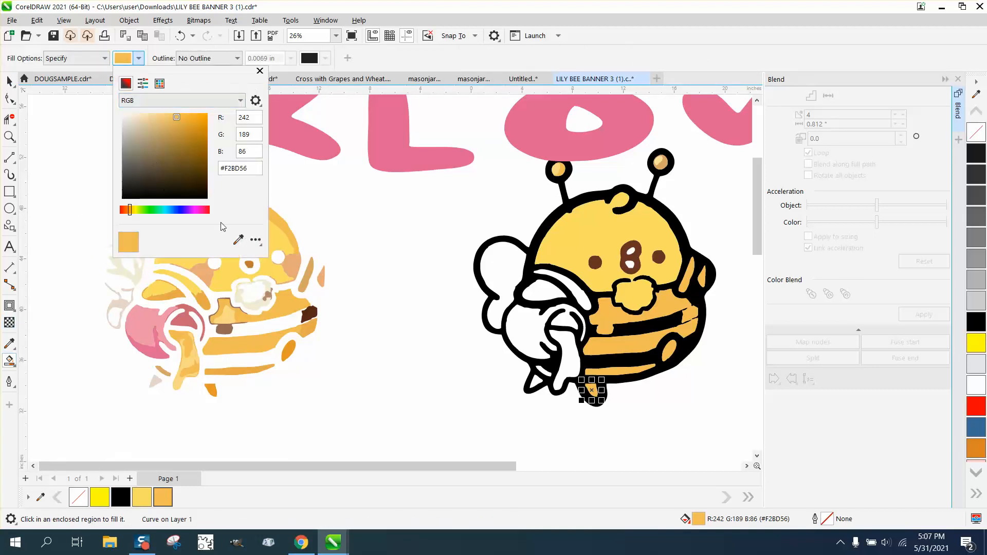
click(238, 240)
click(154, 323)
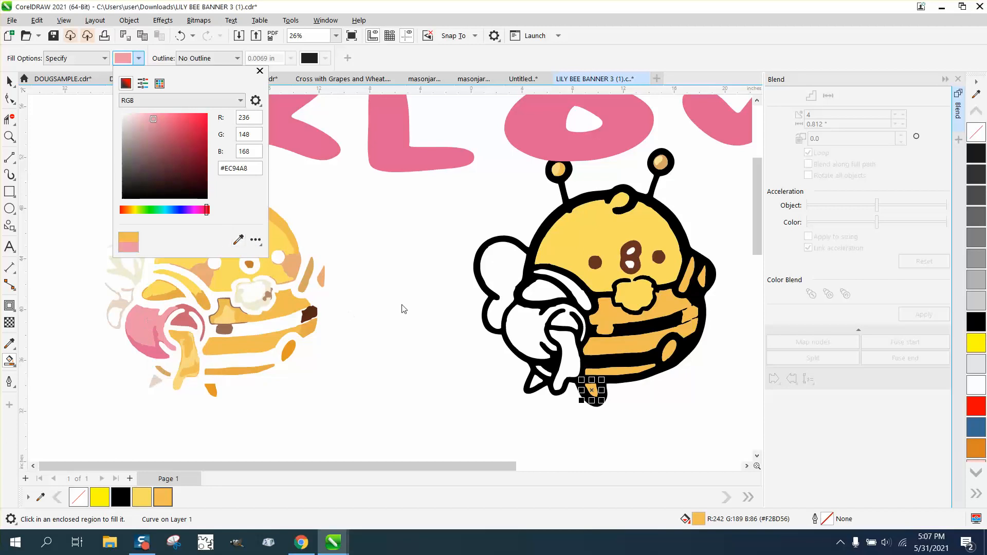
click(524, 334)
click(523, 331)
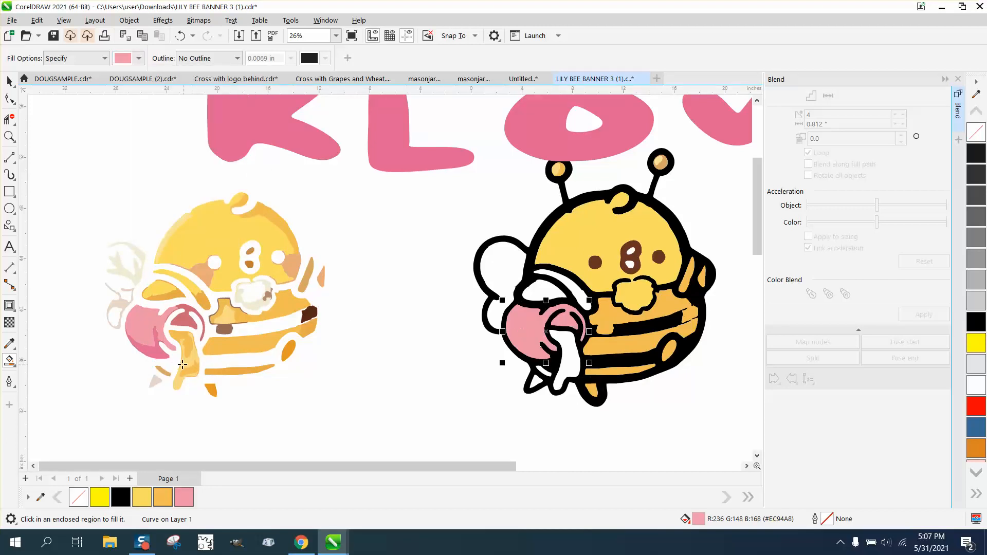
Move the three honey-drip pieces from the coloured bee 30 inches right into the drip area of the outlined bee's pot.
click(9, 81)
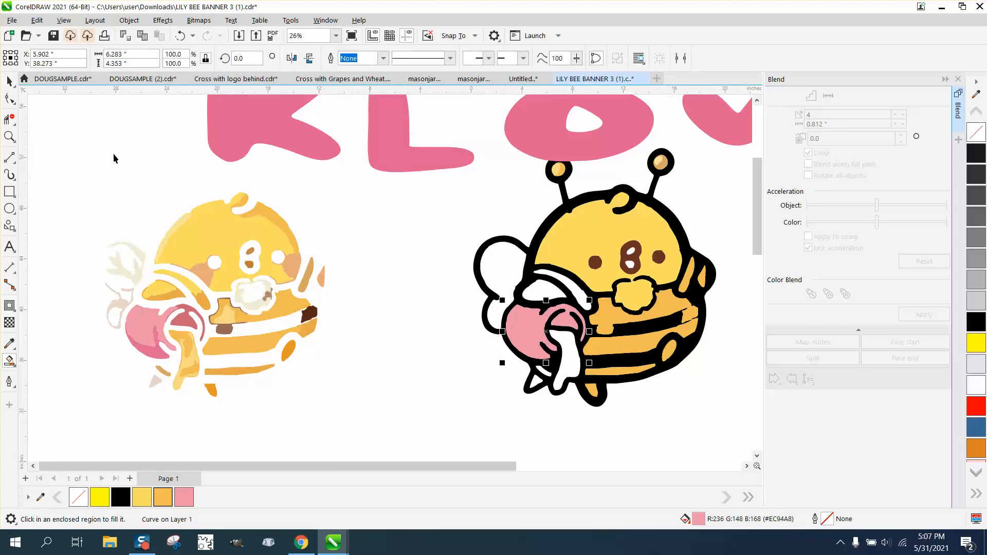
click(340, 202)
click(187, 344)
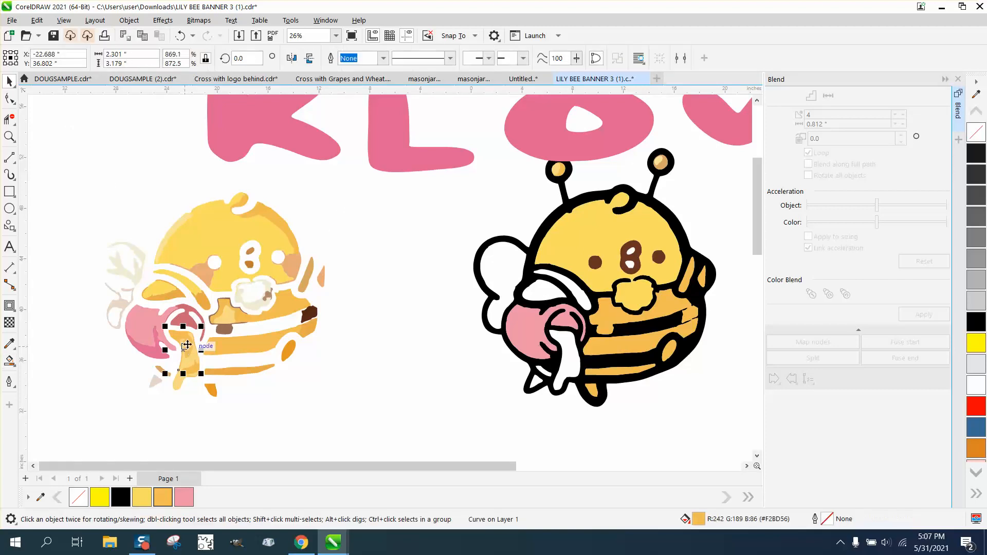
drag(187, 344, 562, 344)
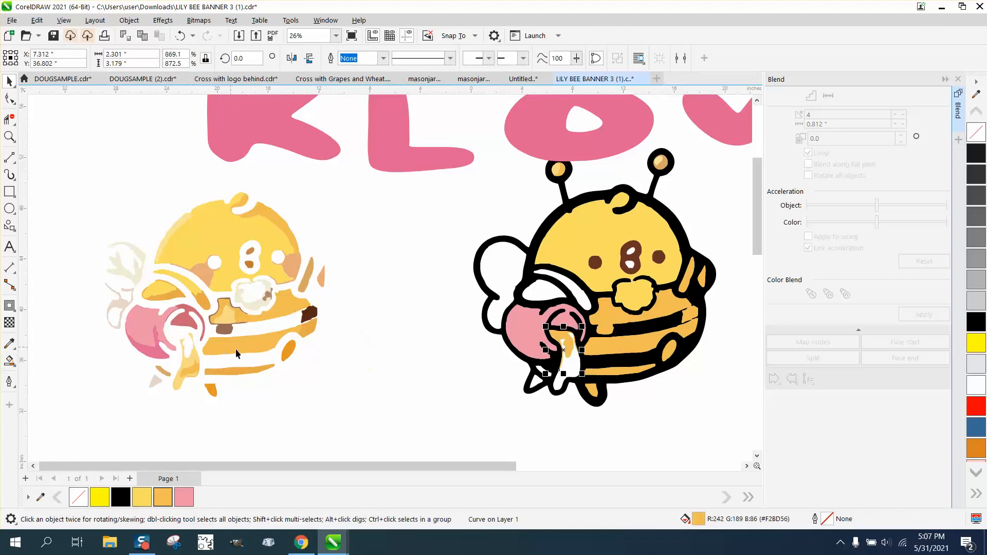
click(196, 357)
drag(196, 357, 575, 360)
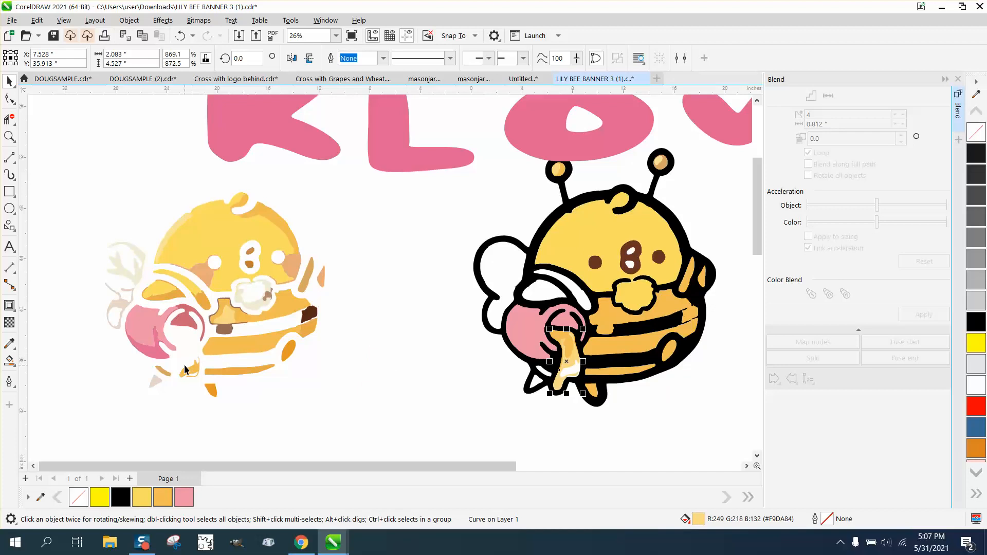
drag(191, 369, 570, 367)
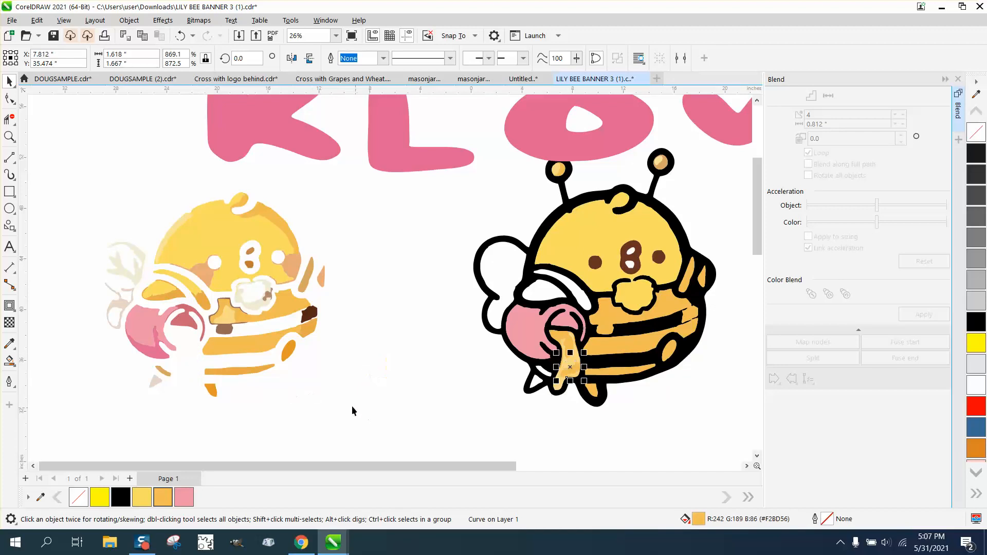
Move the small tan piece and the pale pointed piece beneath the pot 30 inches right onto the outlined bee.
click(172, 374)
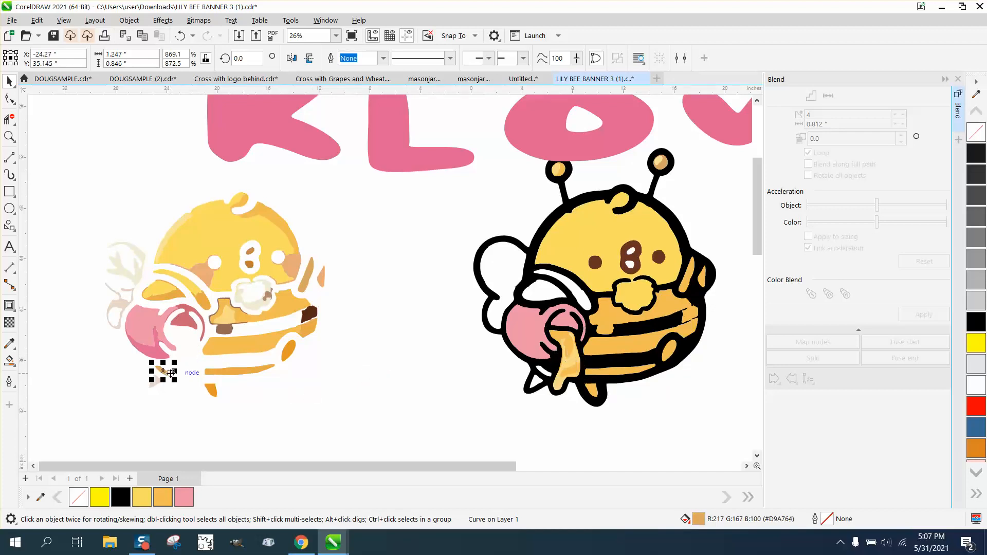
drag(171, 375, 544, 371)
drag(156, 384, 537, 381)
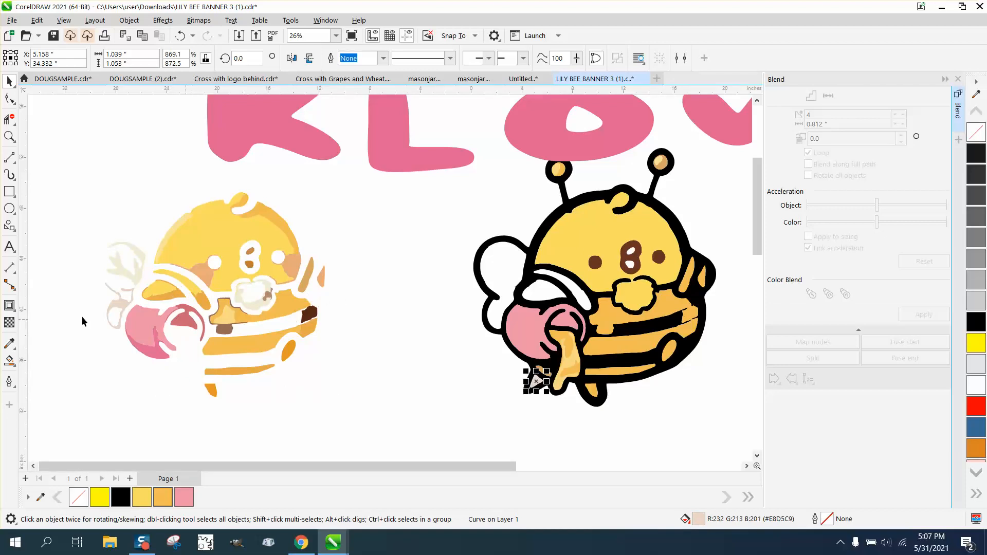
Sample the yellow #FADE63 from the coloured bee's arm and smart-fill the matching area above the outlined bee's pot.
click(9, 360)
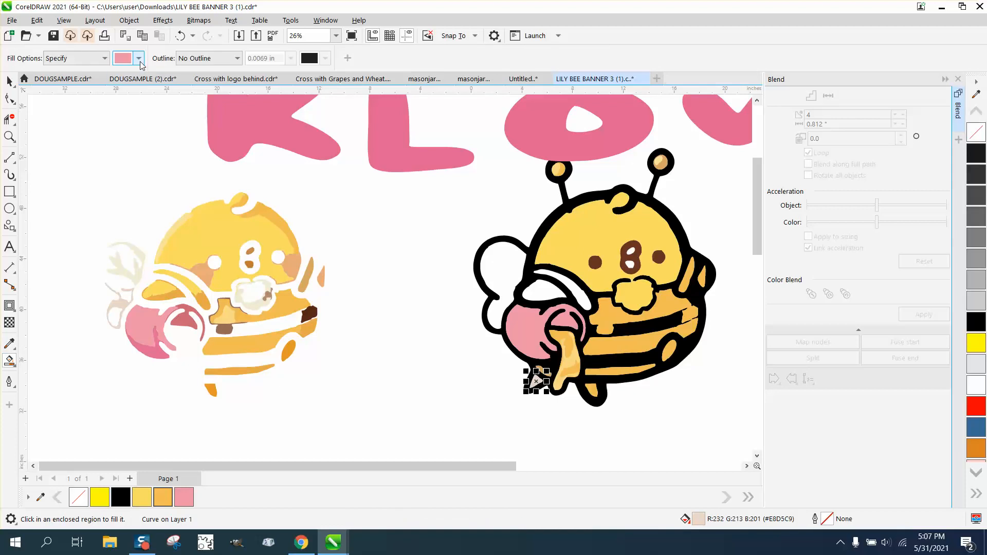
click(139, 58)
click(238, 240)
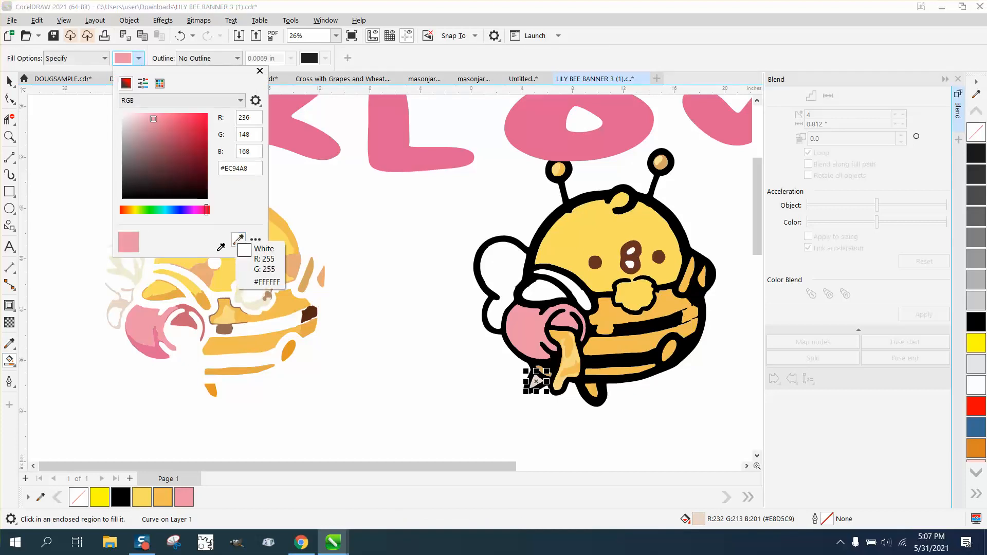
click(168, 291)
click(550, 297)
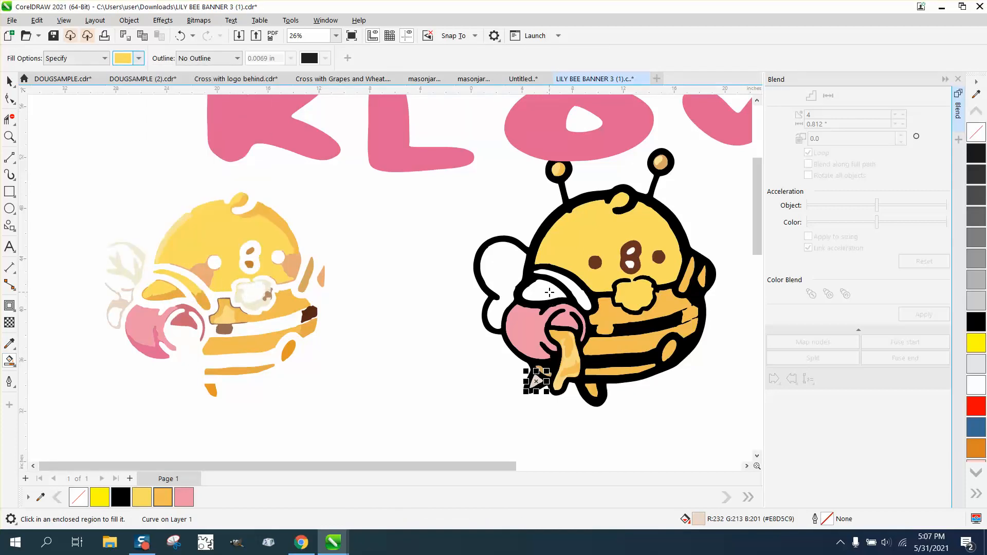
click(548, 294)
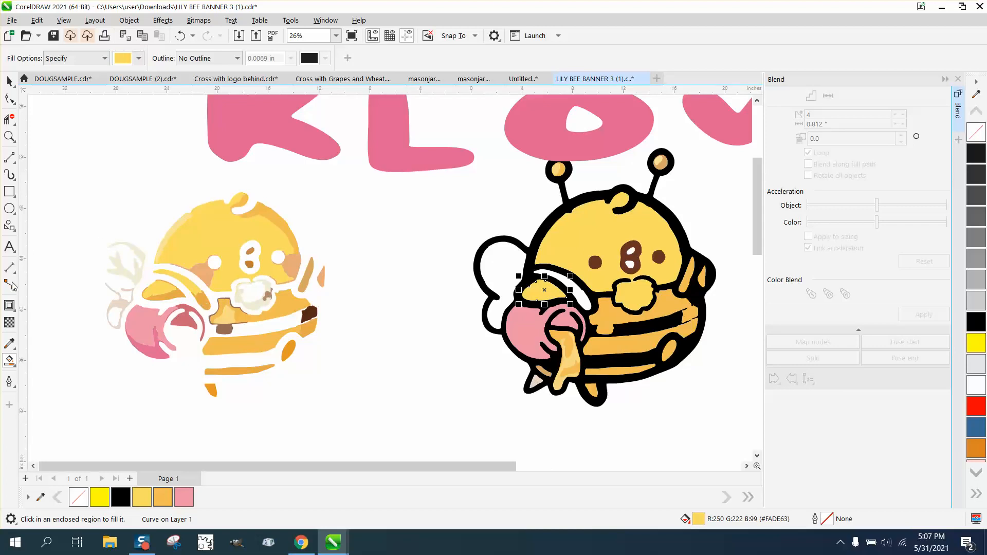
Sample the darker orange #E7AB49 from the coloured bee's arm and smart-fill the curved band over the outlined bee's arm.
click(139, 58)
click(238, 240)
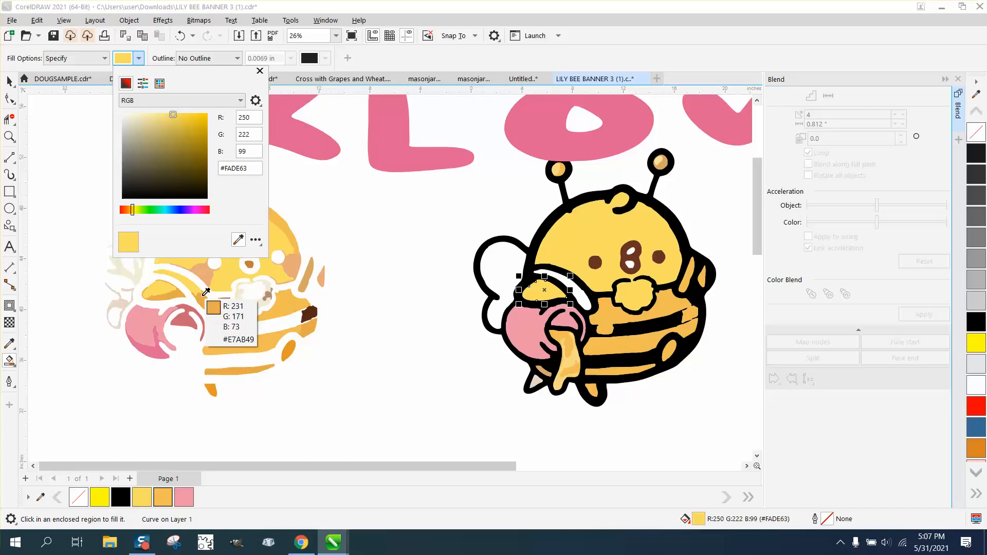
click(218, 305)
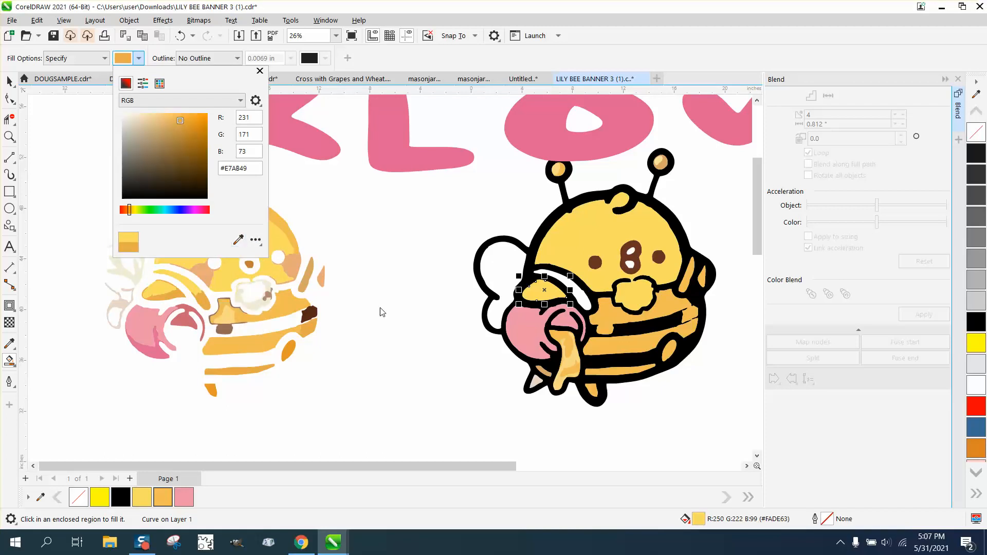
click(576, 292)
click(580, 297)
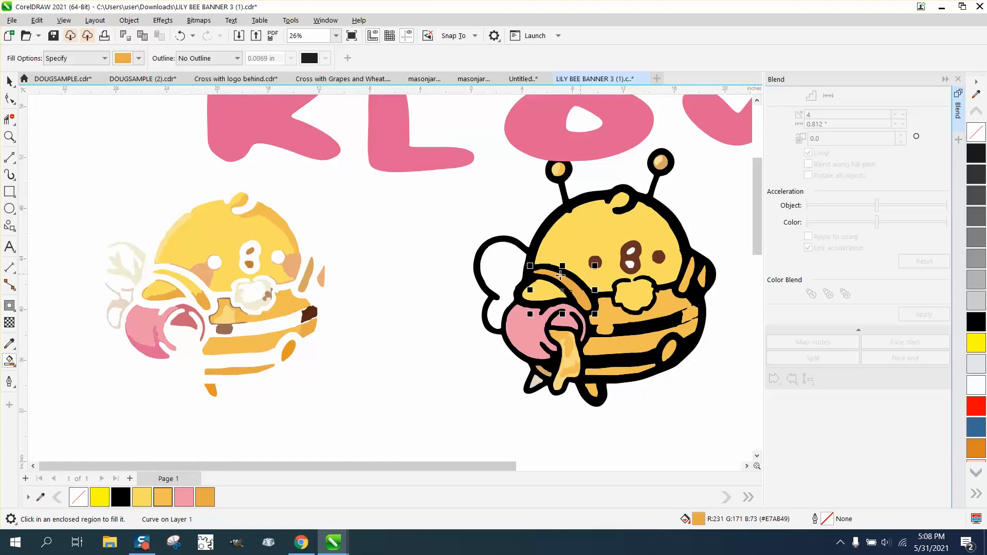
Recolour the coloured bee's upper and lower wing pieces black.
click(9, 81)
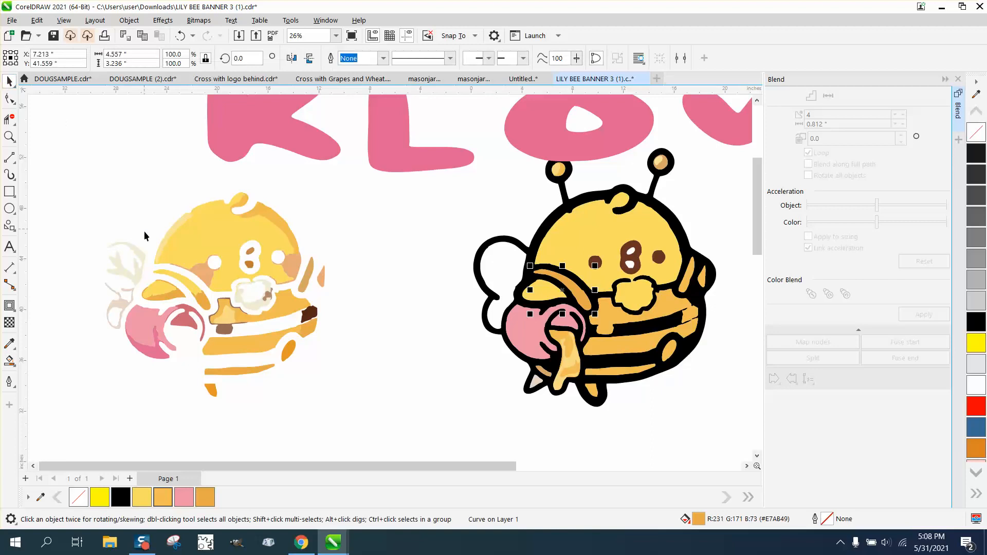
click(139, 248)
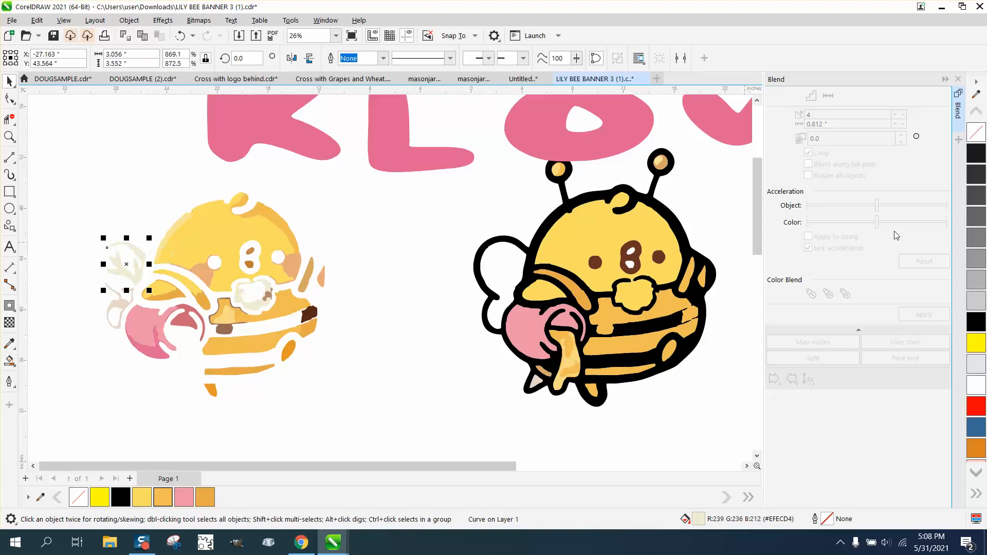
click(977, 322)
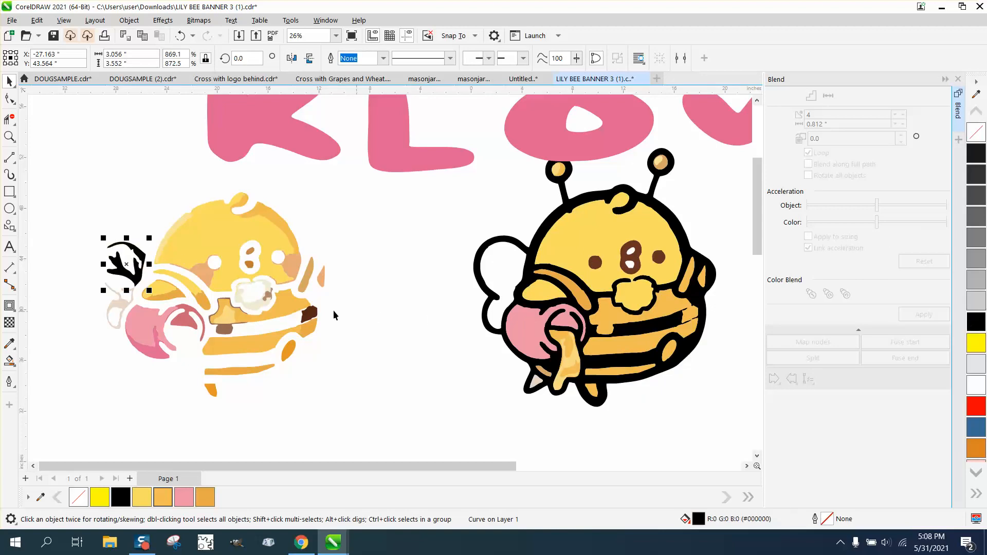
click(123, 306)
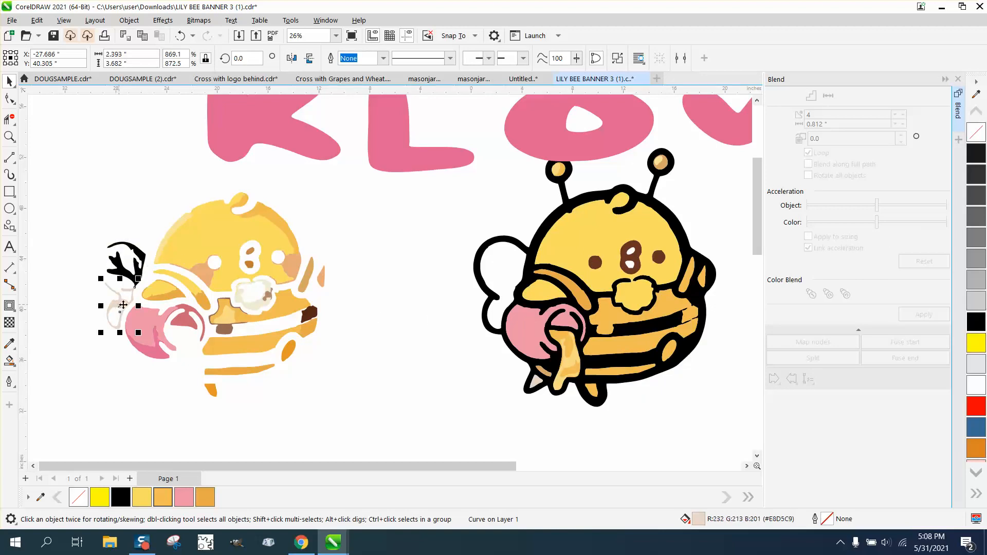
click(973, 322)
Nudge the lower and upper black wing pieces 30 inches right onto the outlined bee's wings.
key(Right)
key(Right)
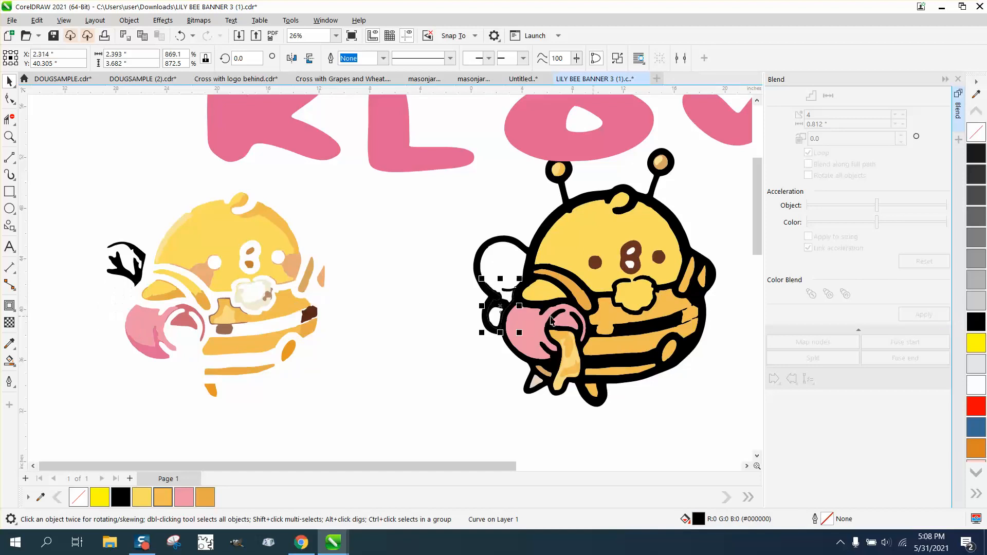
click(143, 263)
key(Right)
key(Right)
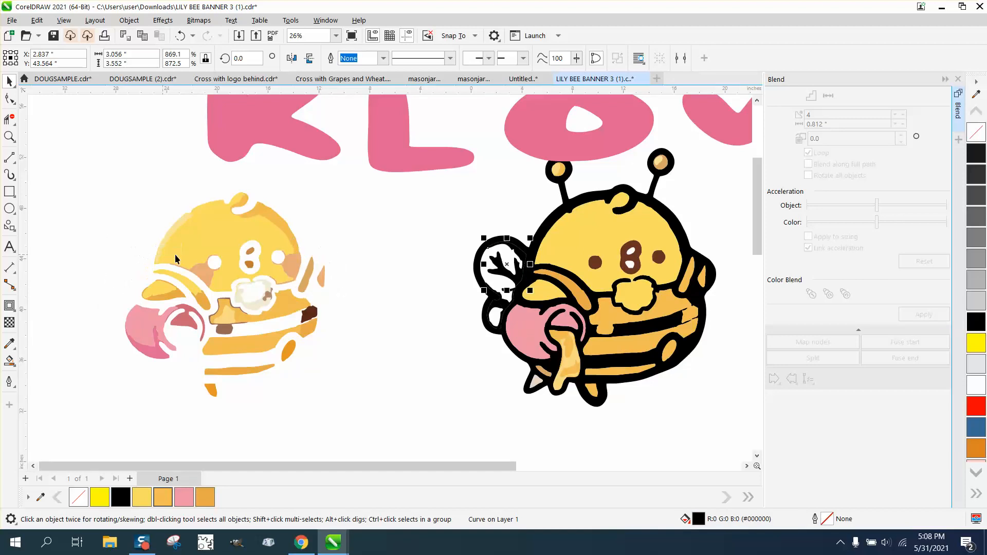
click(376, 245)
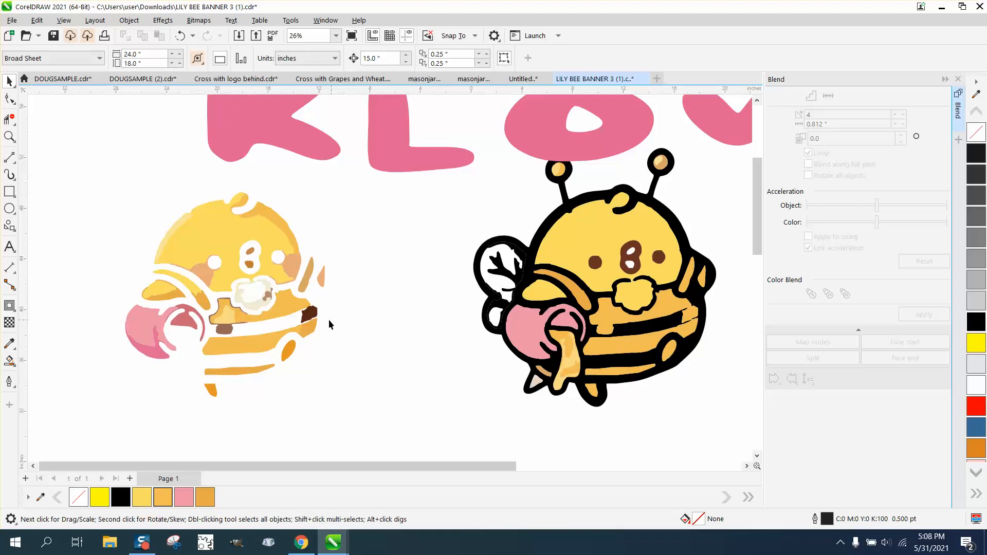
Nudge the dark brown piece at the coloured bee's side 30 inches right onto the outlined bee's stripe.
click(311, 314)
key(Right)
key(Right)
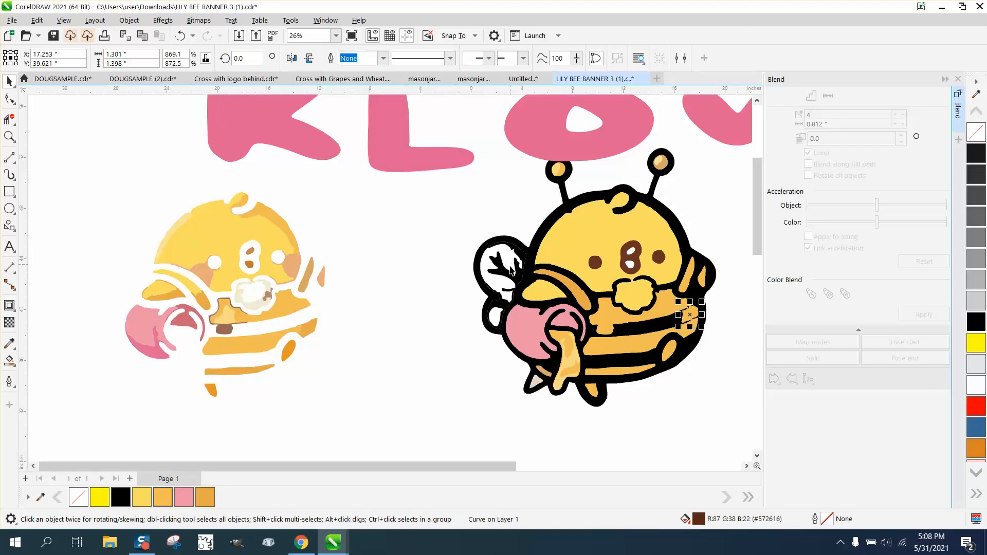
Delete the jagged cluster of four nodes on the inner edge of the upper wing piece with the Shape tool.
click(10, 137)
drag(479, 230, 550, 281)
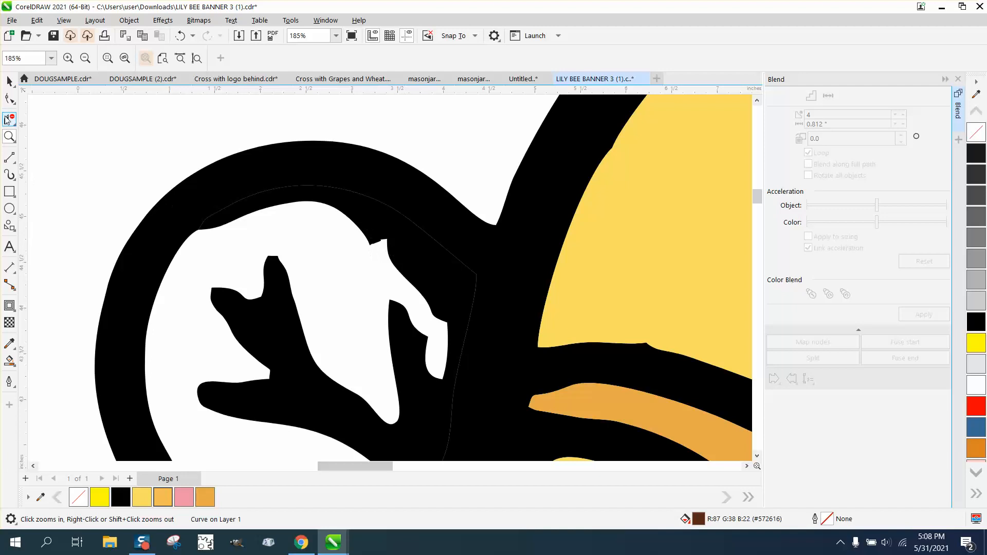
click(10, 100)
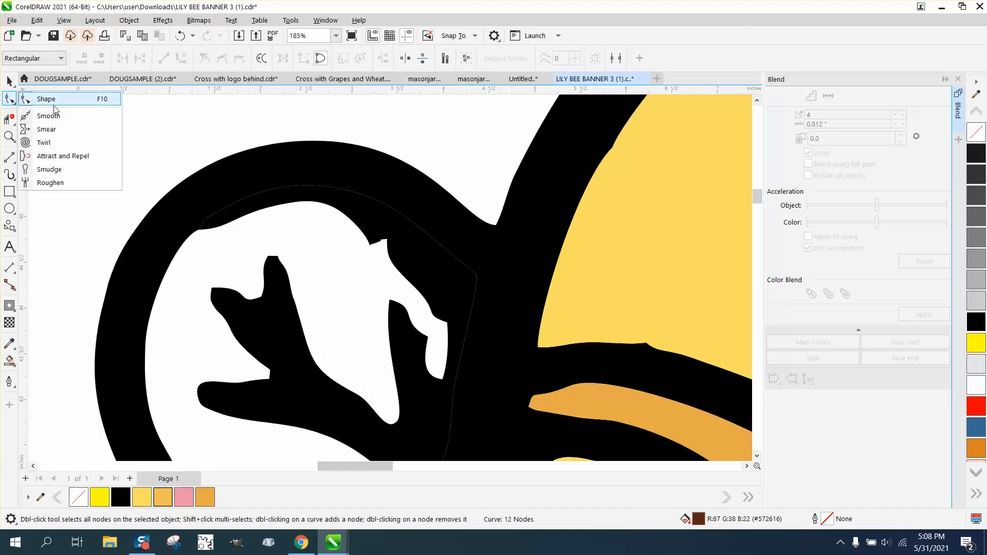
click(41, 96)
click(390, 246)
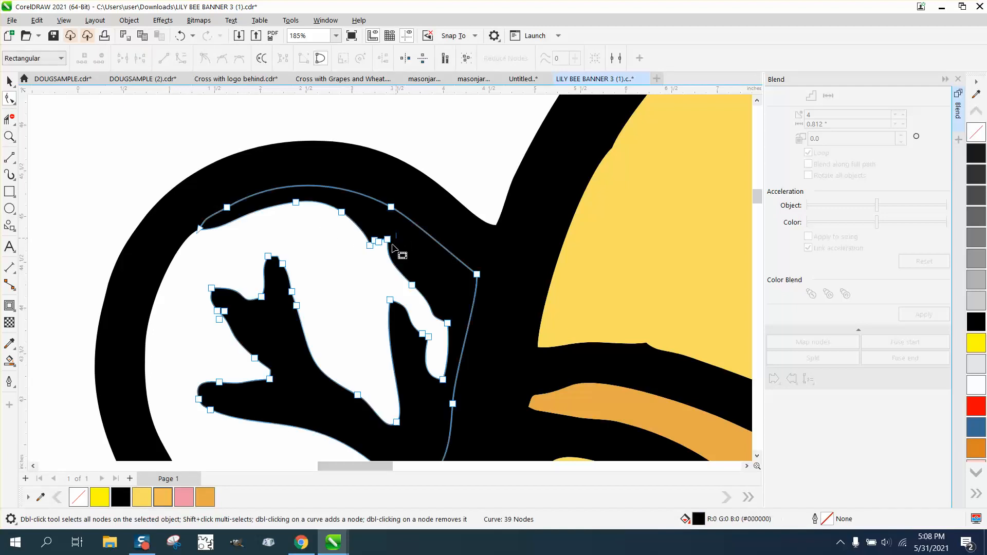
drag(367, 255, 364, 255)
key(Right)
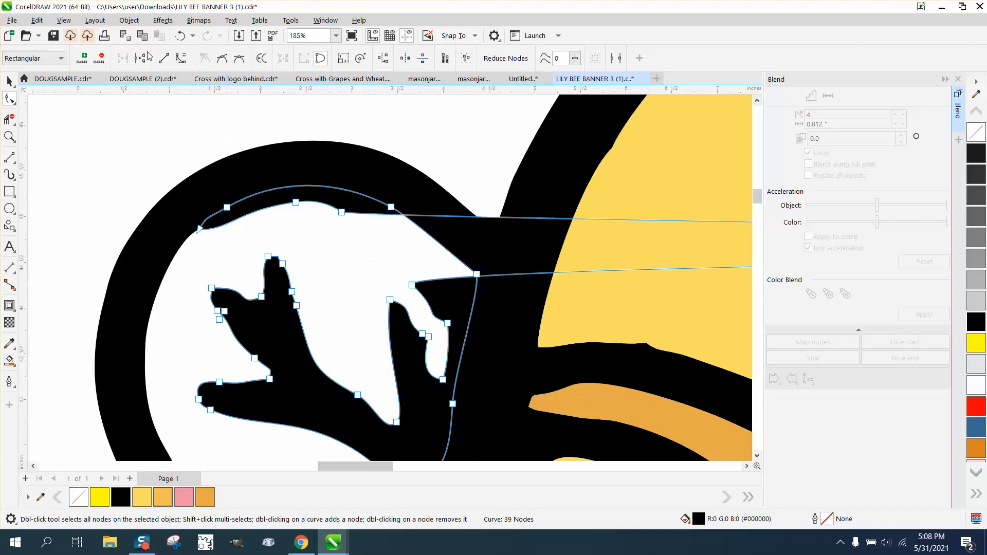
click(180, 37)
key(Delete)
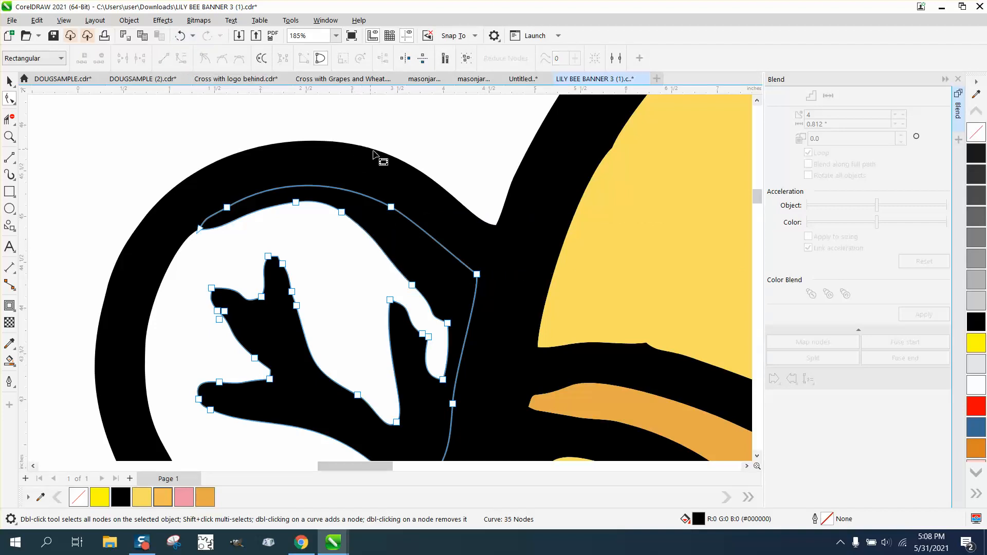
Smooth the rough edges and veins of the upper wing piece using the Smooth tool with a 1.79-inch nib.
click(14, 102)
click(48, 114)
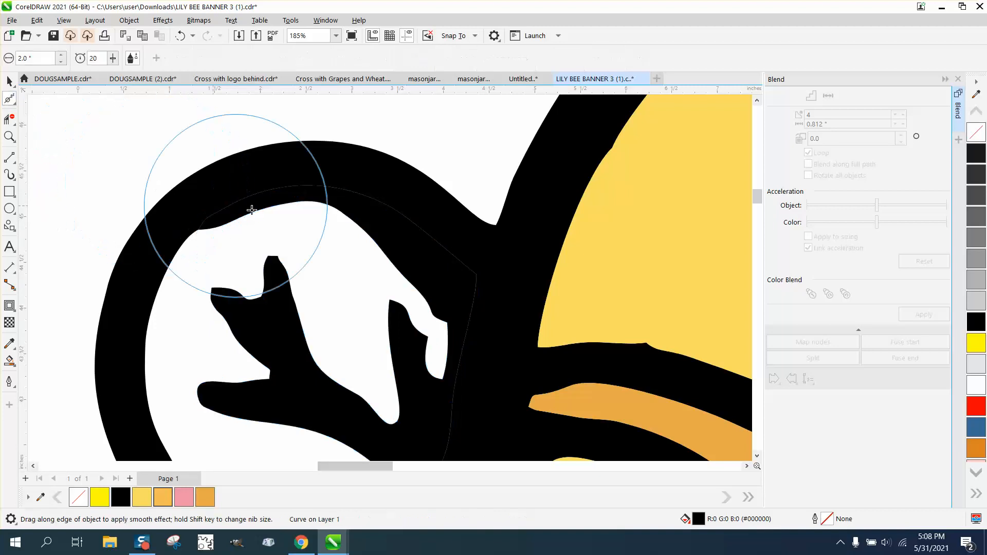
key(Delete)
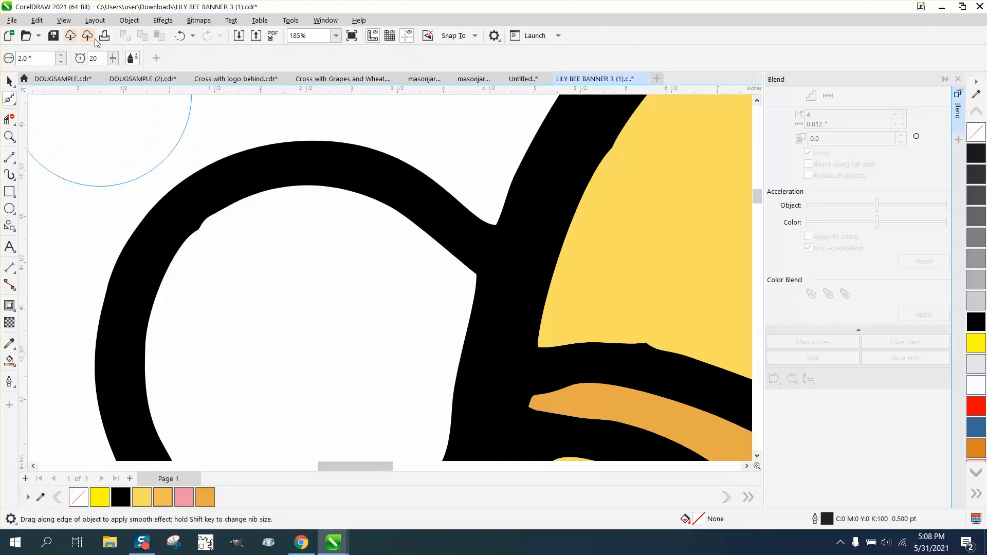
click(181, 37)
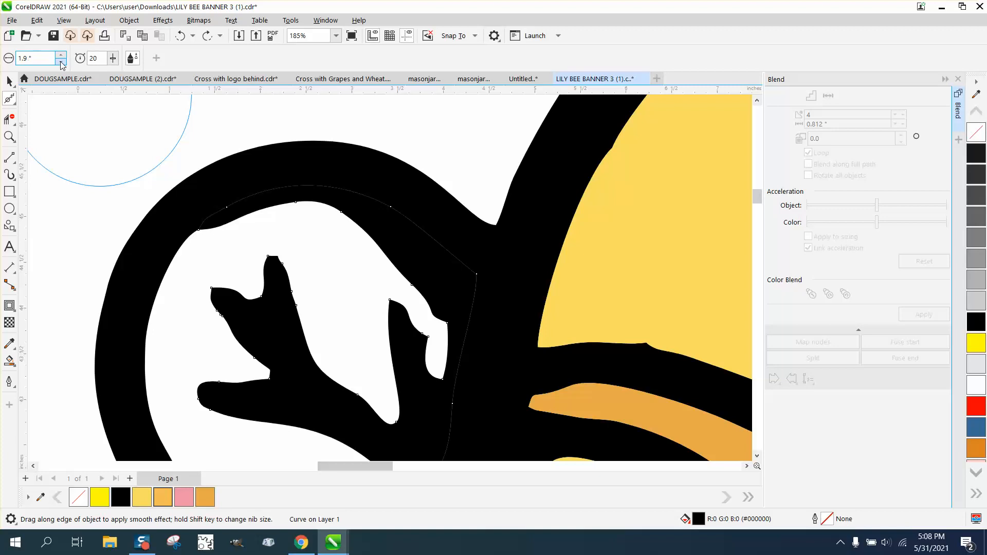
click(61, 62)
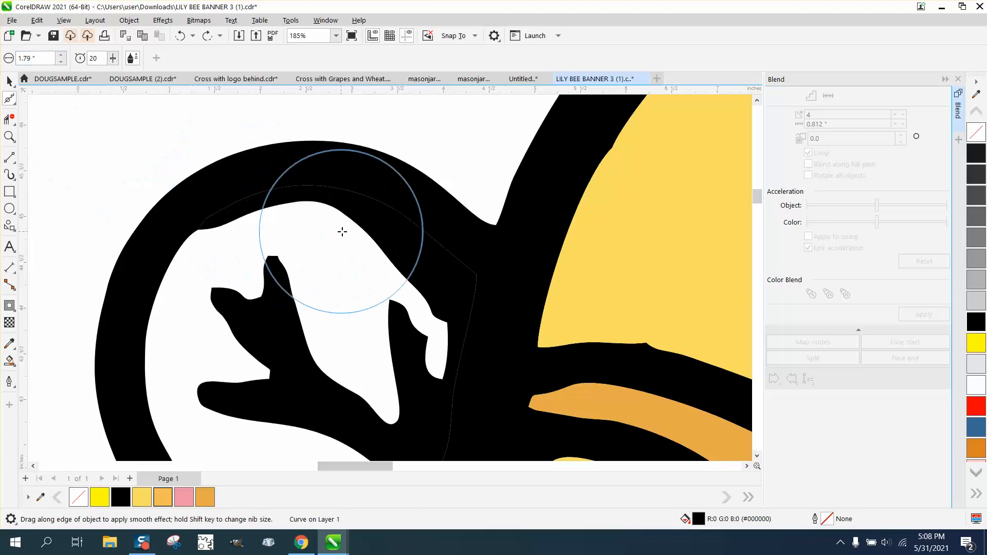
mouse_move(365, 235)
mouse_down()
mouse_move(427, 270)
mouse_move(441, 331)
mouse_move(423, 342)
mouse_move(410, 316)
mouse_move(302, 269)
mouse_move(399, 236)
mouse_move(284, 294)
mouse_move(293, 325)
mouse_up()
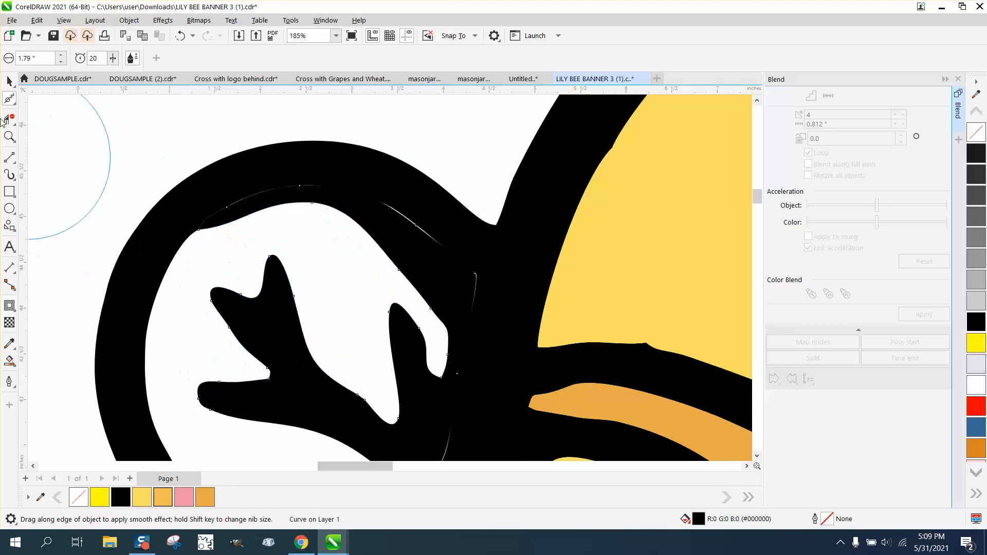
Move three nodes on the outer edge of the upper wing piece with the Shape tool to close the thin white gaps.
click(10, 81)
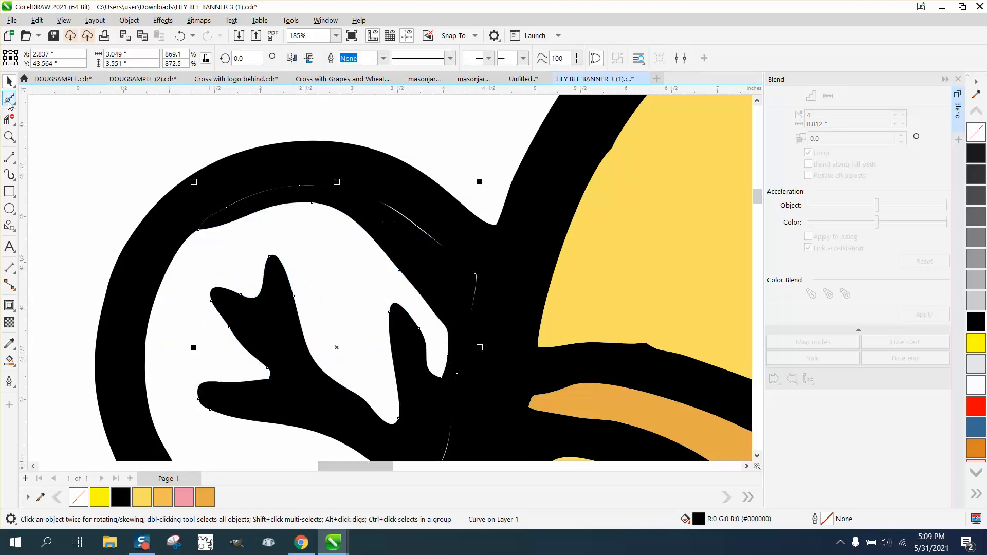
click(10, 99)
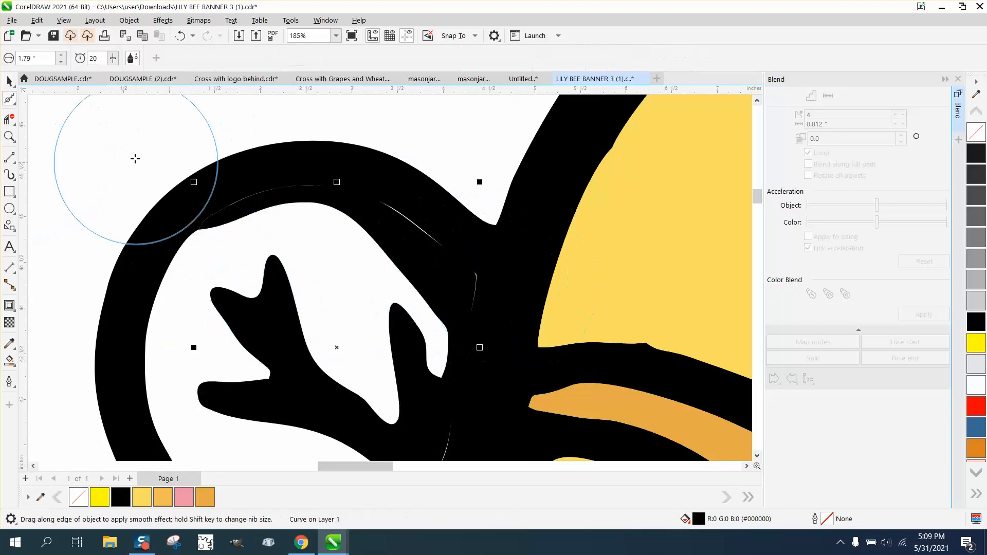
click(10, 98)
click(52, 108)
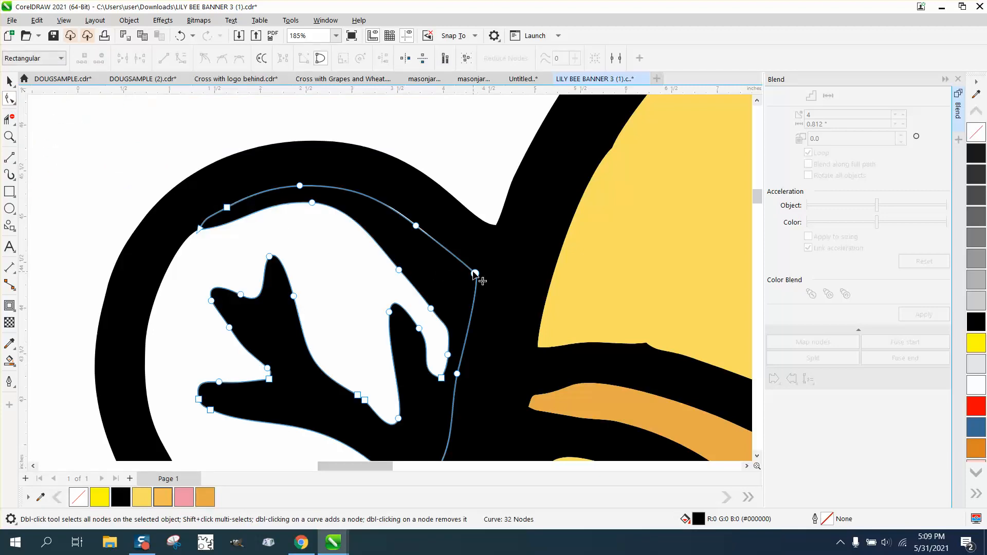
drag(476, 273, 476, 259)
drag(416, 225, 417, 216)
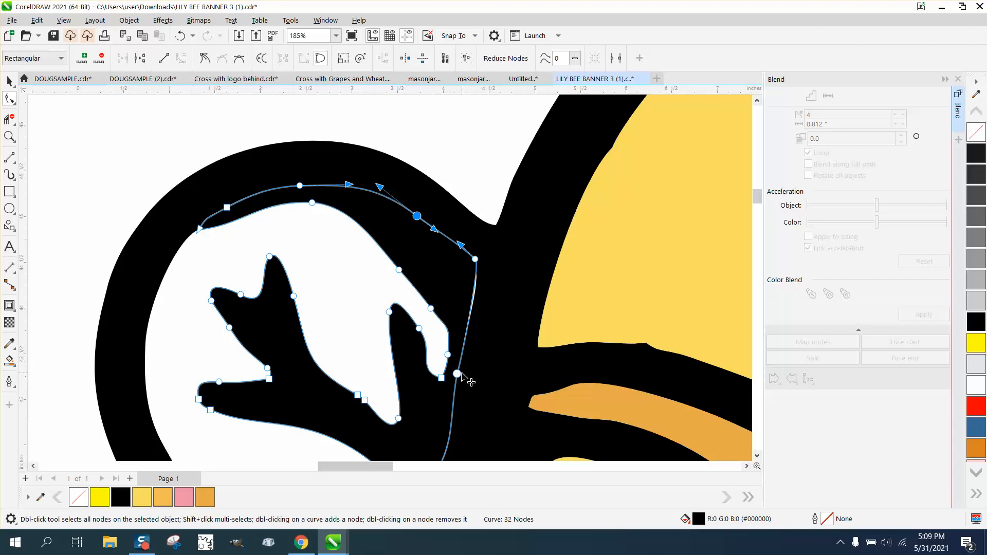
drag(457, 374, 468, 367)
scroll(318, 259, down, 2)
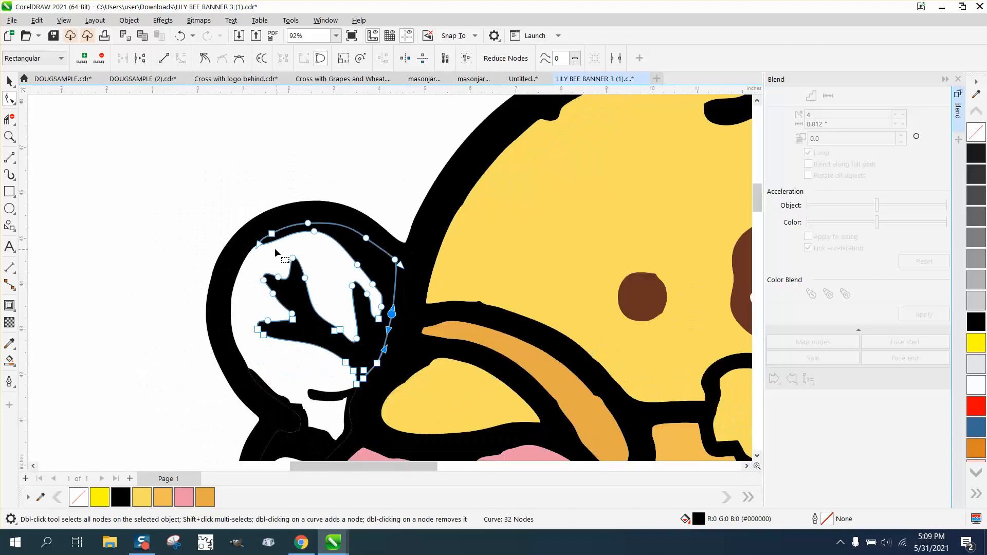
scroll(277, 253, down, 1)
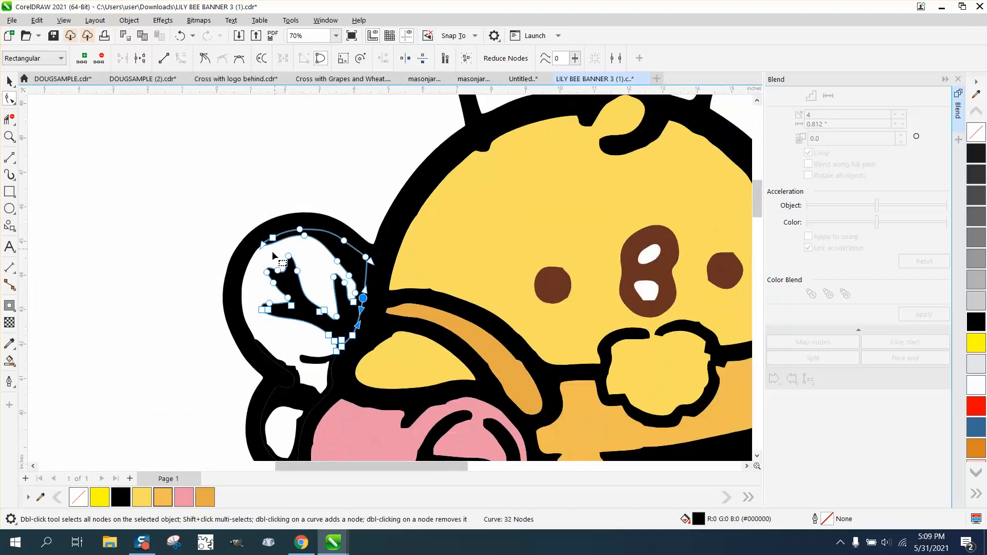
Smooth the rough edges of the lower black wing piece using the Smooth tool with a 1.79-inch nib.
click(14, 105)
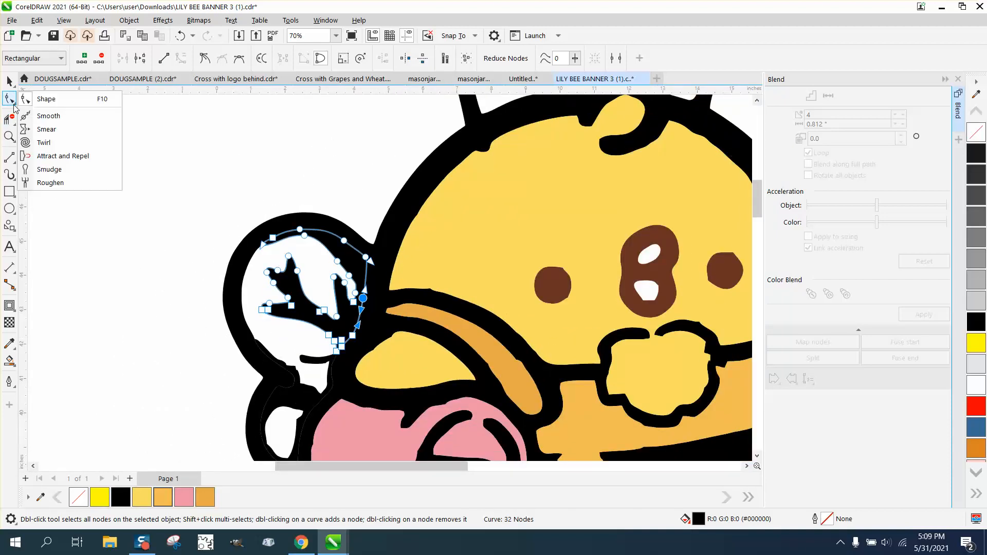
click(39, 114)
mouse_move(289, 367)
mouse_down()
mouse_move(260, 346)
mouse_move(311, 384)
mouse_up()
mouse_move(268, 340)
mouse_down()
mouse_move(309, 380)
mouse_move(333, 386)
mouse_up()
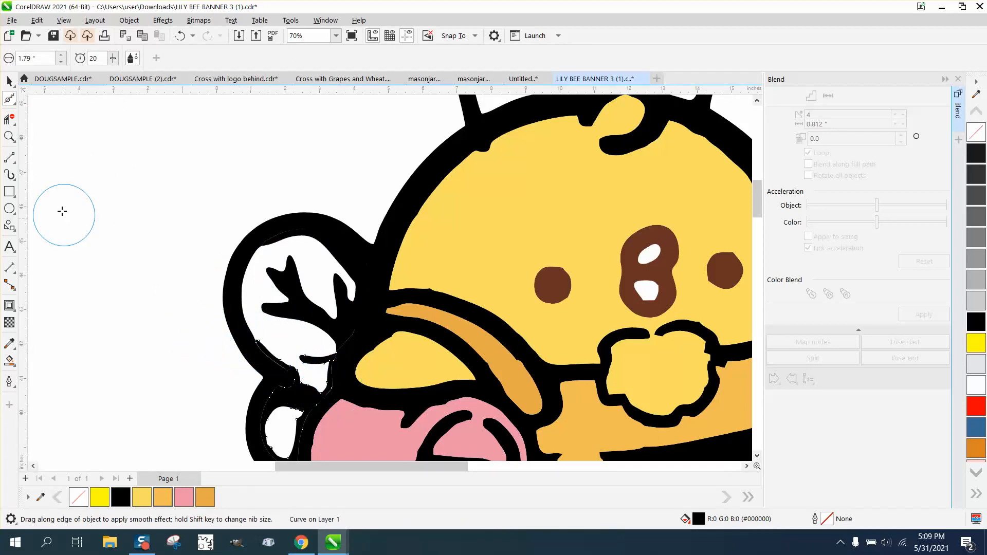
drag(254, 331, 353, 397)
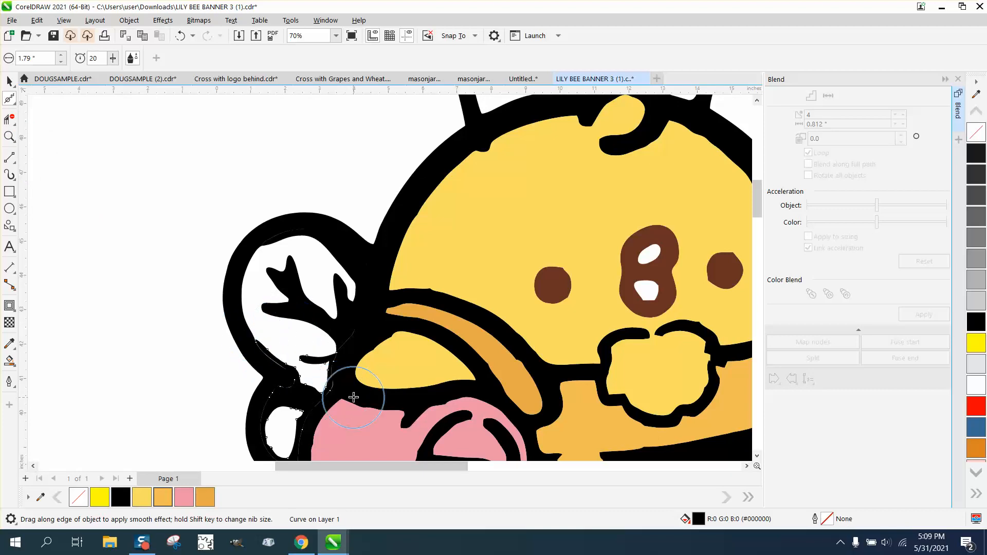
Move three nodes on the outer edge of the lower wing piece with the Shape tool so it overlaps the black outline.
click(9, 136)
drag(236, 328, 314, 392)
key(space)
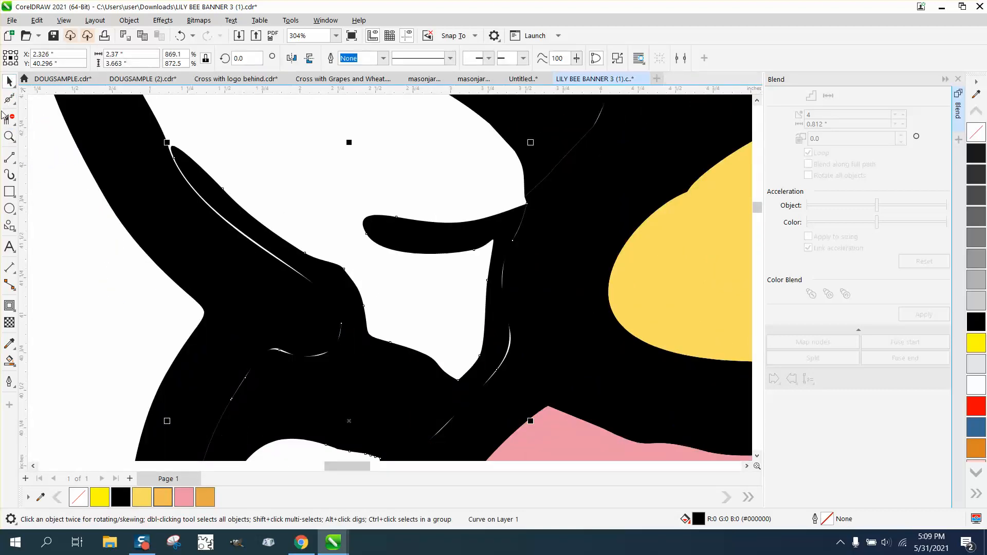
click(10, 98)
click(12, 101)
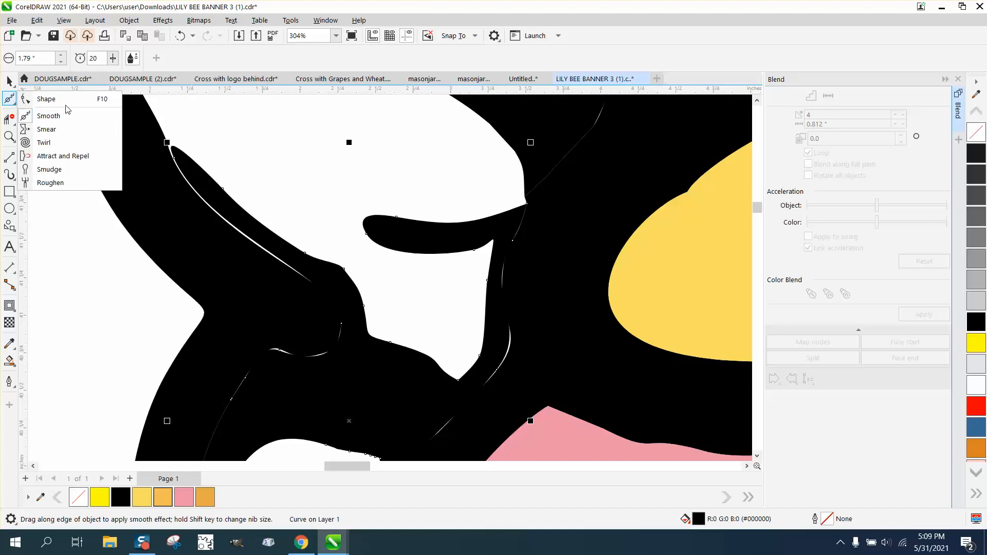
click(46, 99)
drag(182, 162, 167, 166)
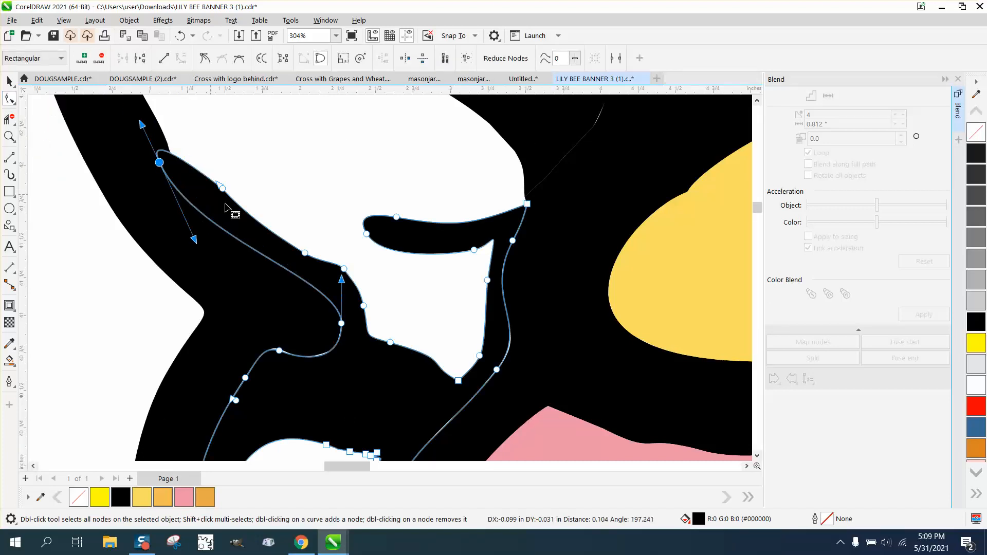
drag(342, 323, 332, 312)
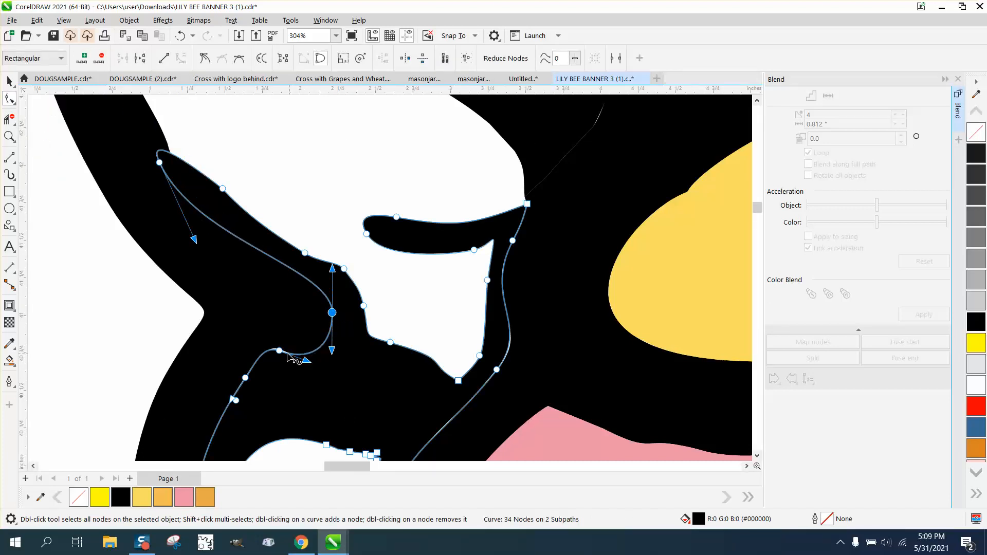
drag(281, 351, 276, 339)
Smart-fill the white interiors of the bee's upper and lower wings with orange #E7AB49 and no outline.
scroll(150, 283, down, 5)
click(9, 361)
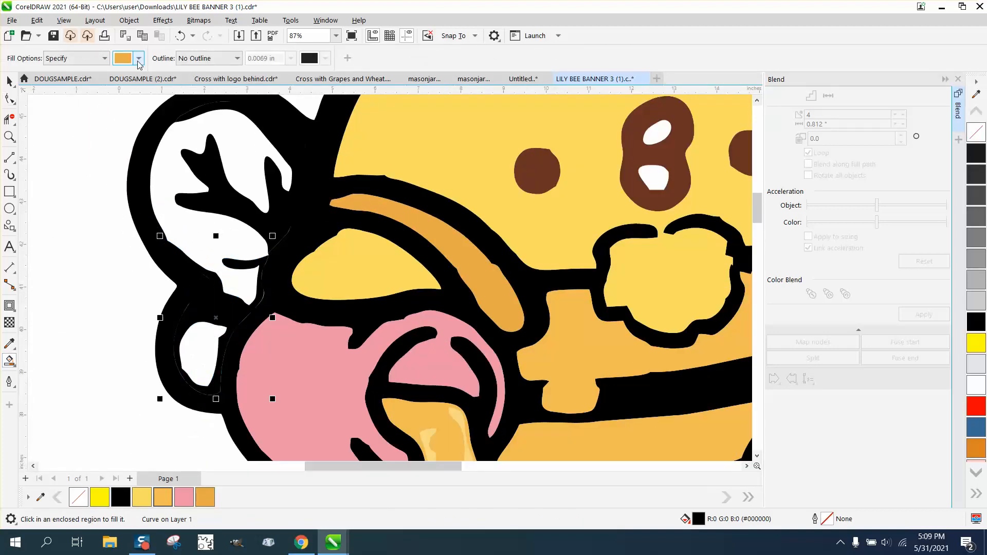
click(230, 145)
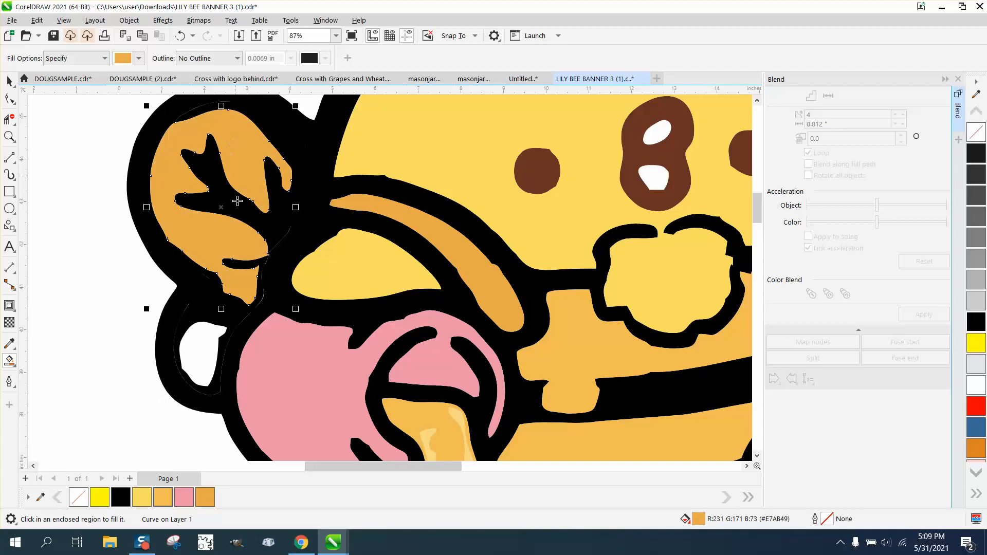
click(204, 344)
scroll(257, 354, down, 3)
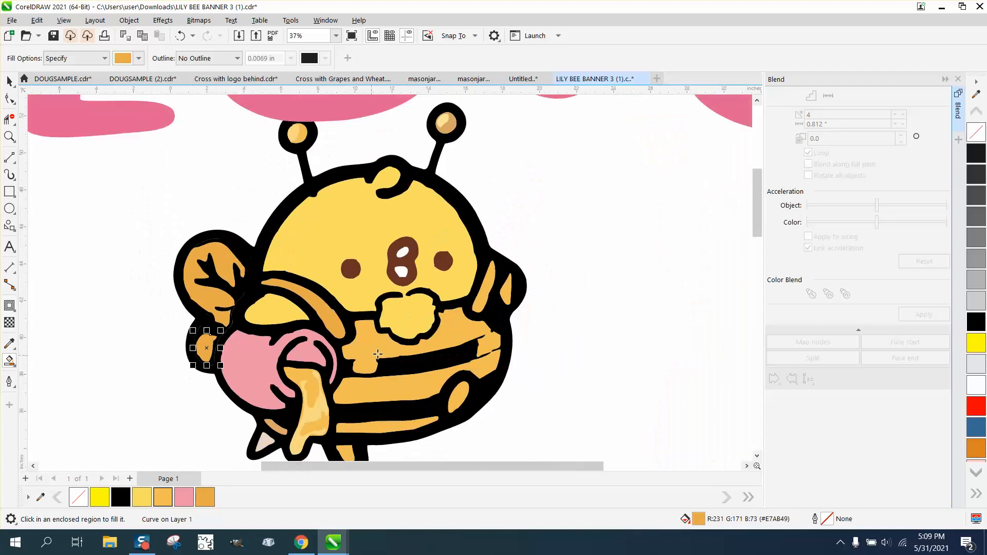
scroll(383, 288, down, 1)
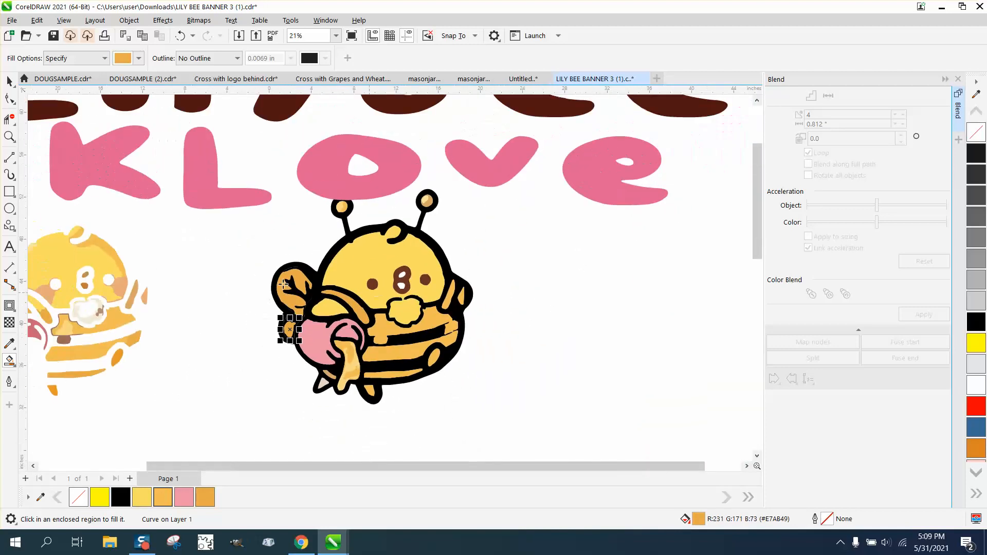
Check the bee for unfilled areas against a temporary yellow rectangle about 29.3 by 18 inches placed behind it, and delete the rectangle.
click(9, 191)
mouse_move(260, 228)
mouse_down()
mouse_move(474, 377)
mouse_move(569, 418)
mouse_up()
click(976, 343)
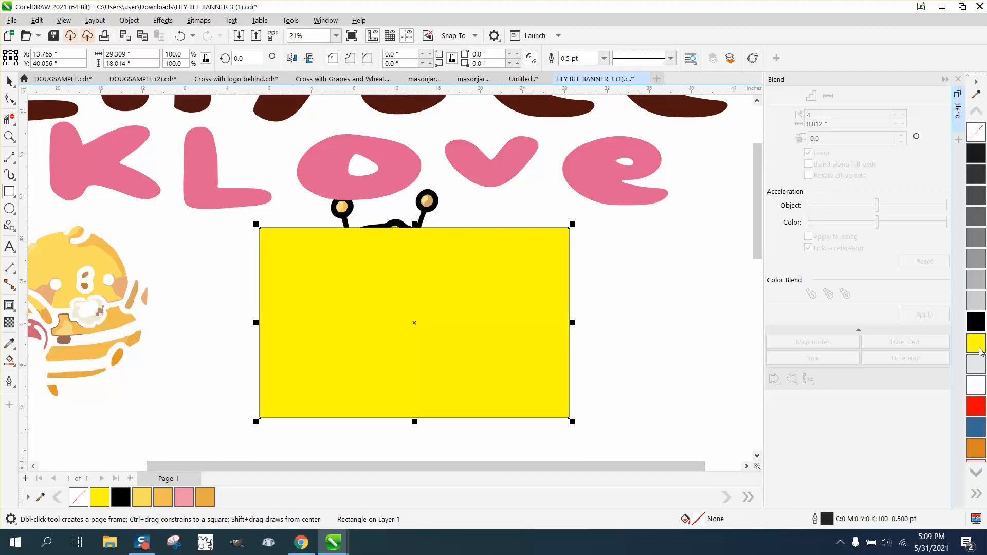
click(129, 20)
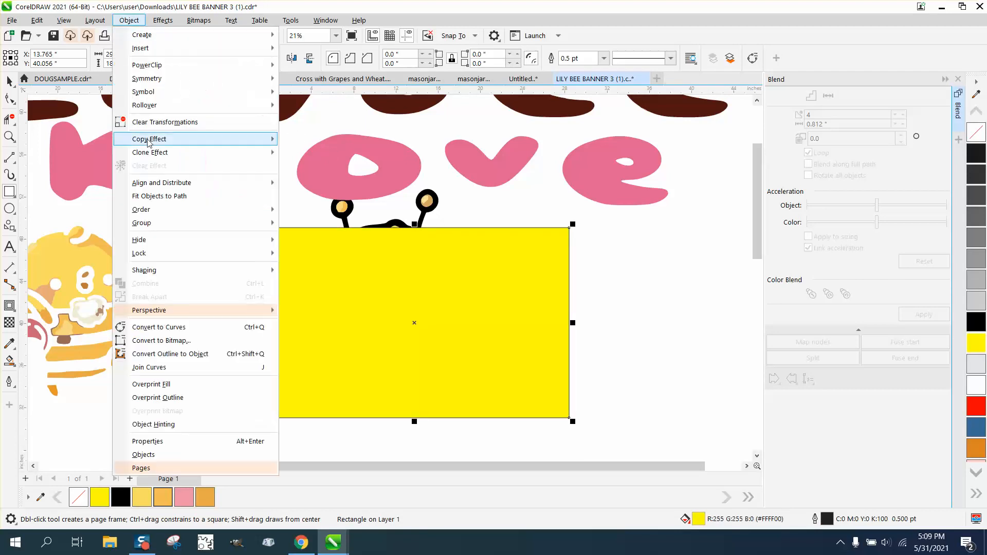
mouse_move(150, 213)
click(295, 223)
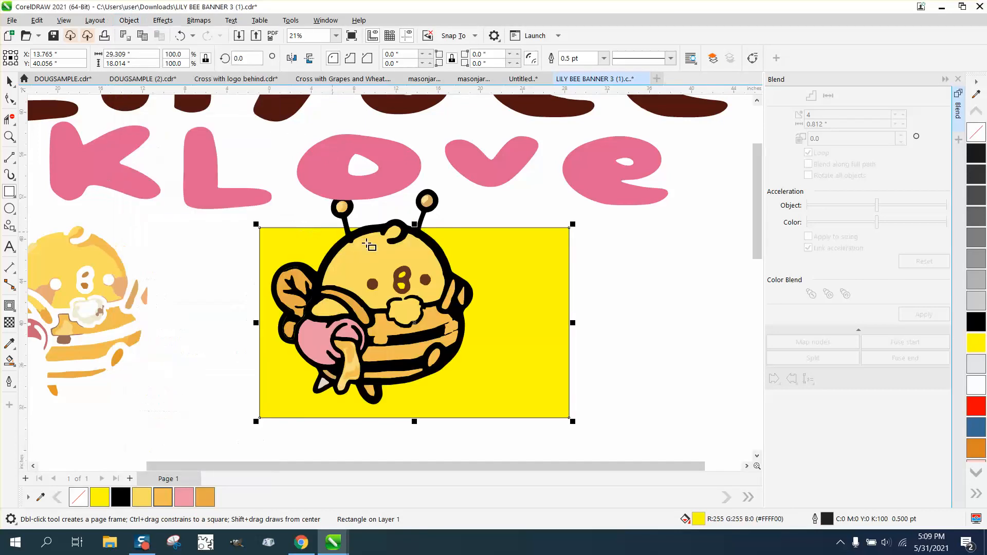
key(Delete)
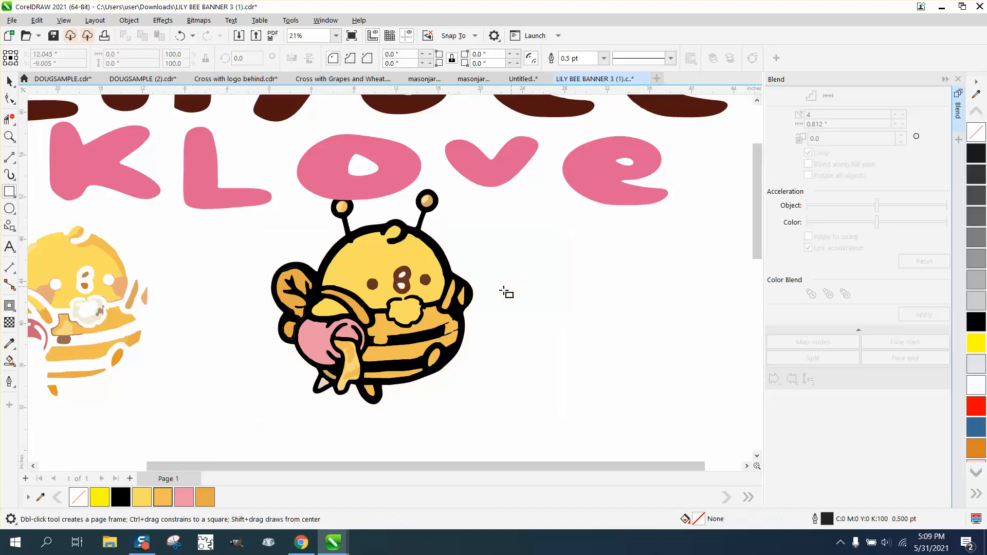
Delete all remaining pieces of the original coloured bee beside the outlined bee.
scroll(257, 299, down, 1)
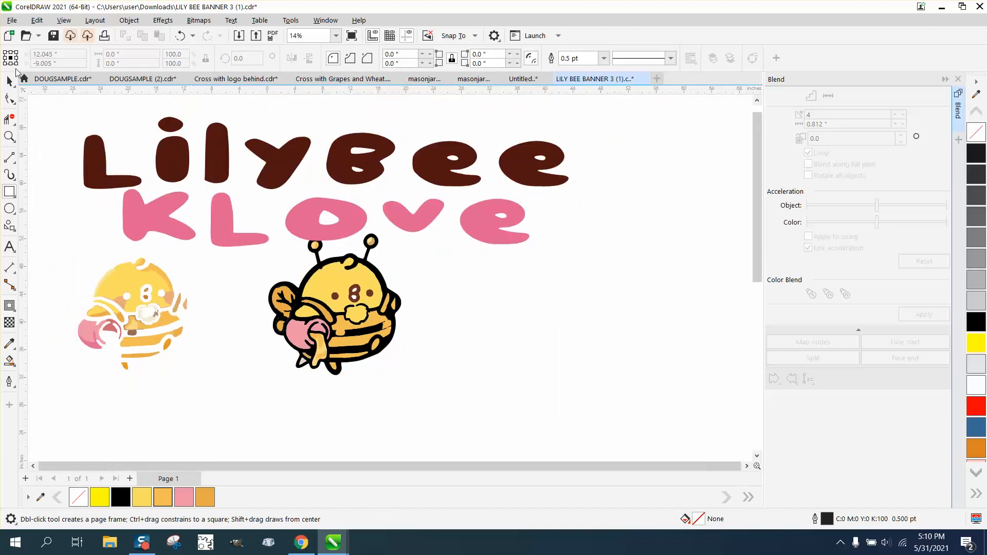
click(9, 81)
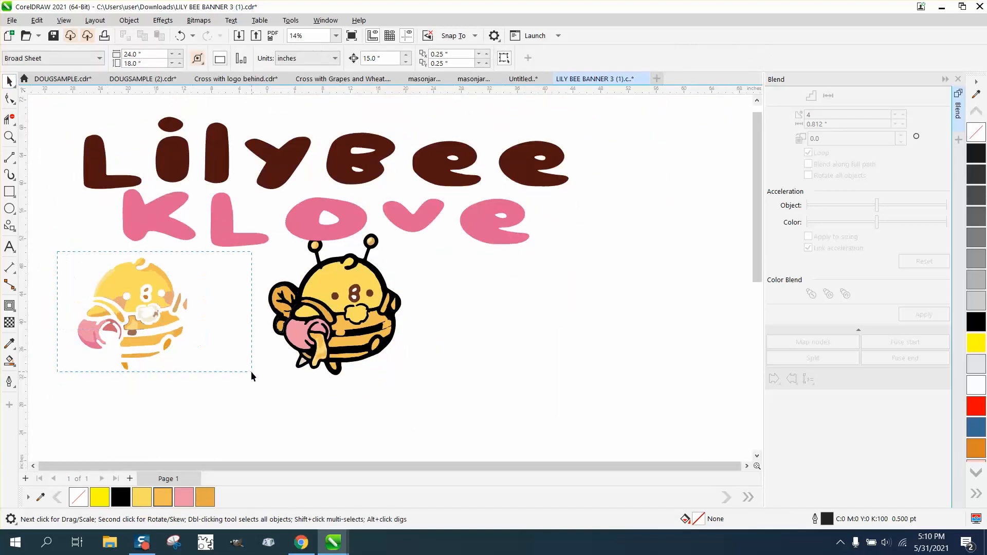
drag(57, 252, 252, 372)
key(Delete)
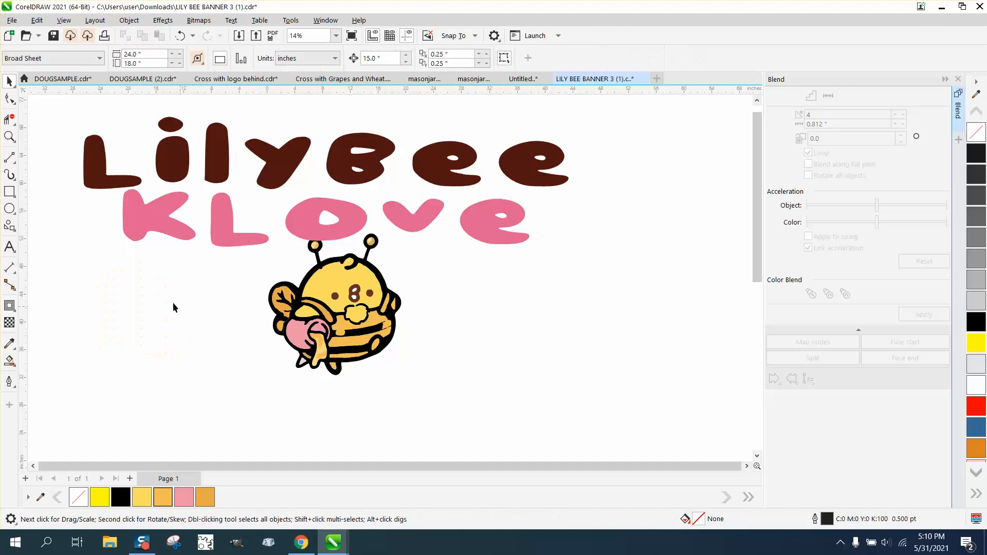
drag(174, 296, 241, 345)
scroll(360, 406, down, 1)
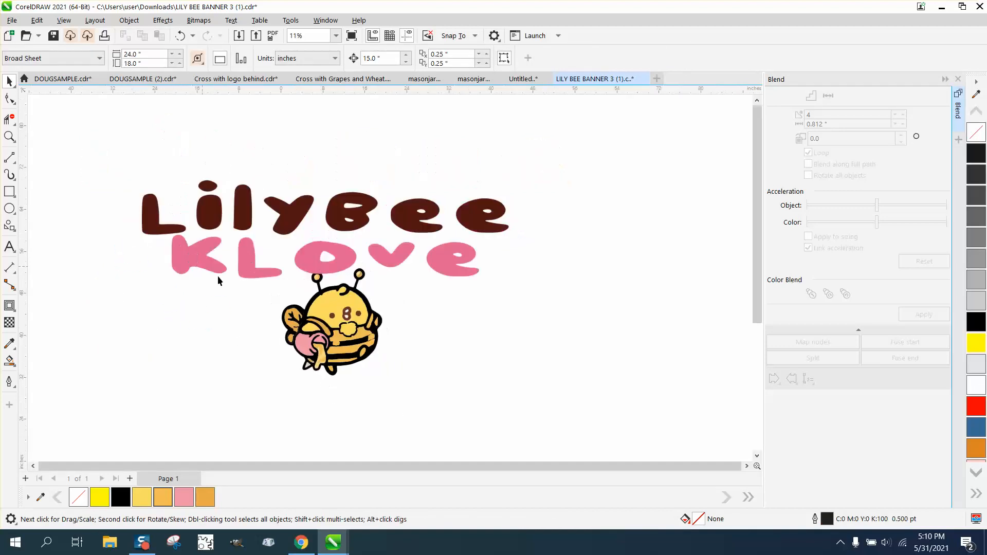